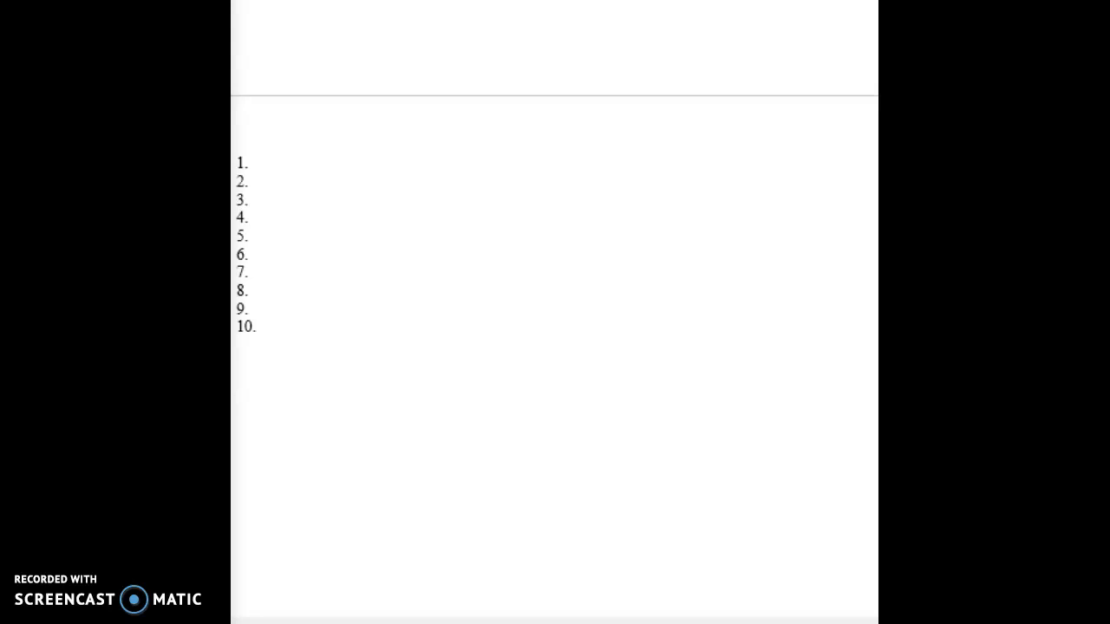
# - Type 'Essentially Amino acid' as a heading line above the ten-item numbered list
pyautogui.click(275, 134)
pyautogui.write('Essent')
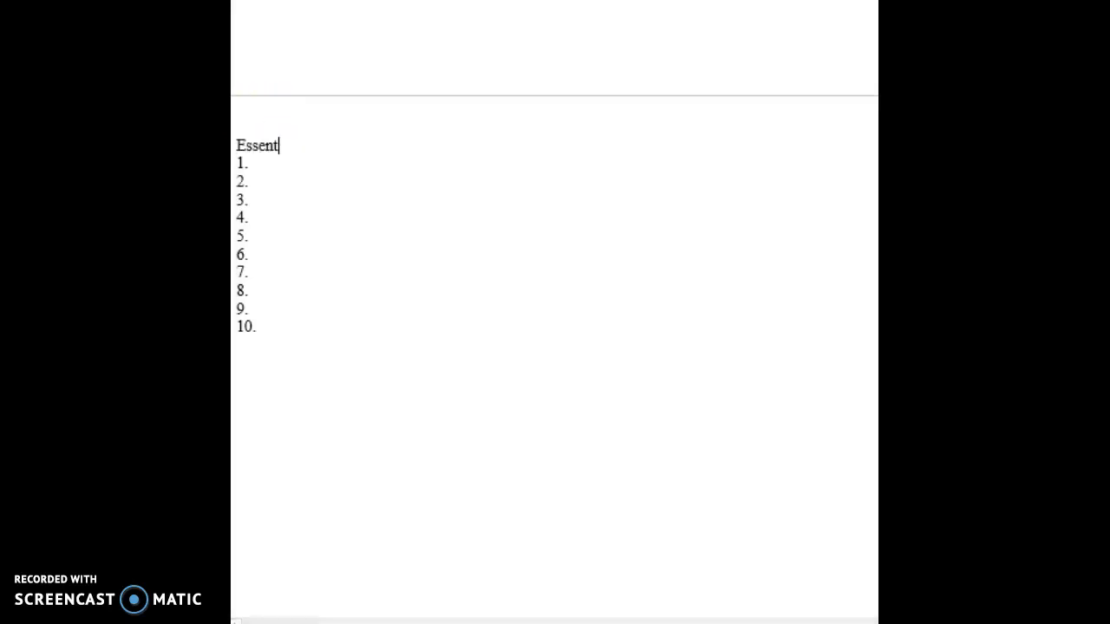
pyautogui.write('ially Amino ')
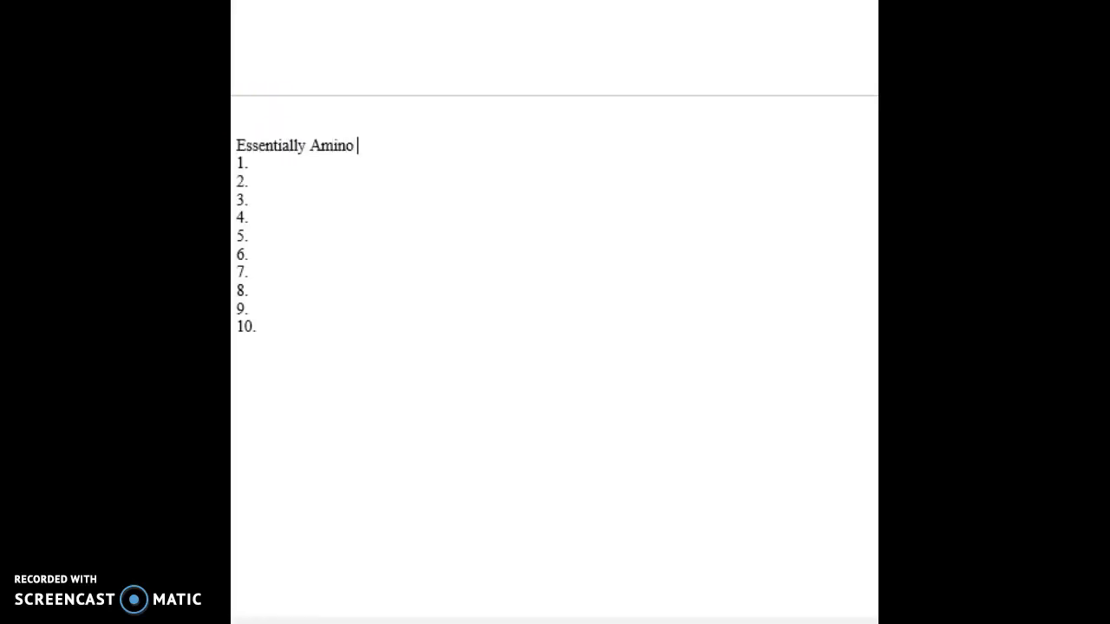
pyautogui.write('acid')
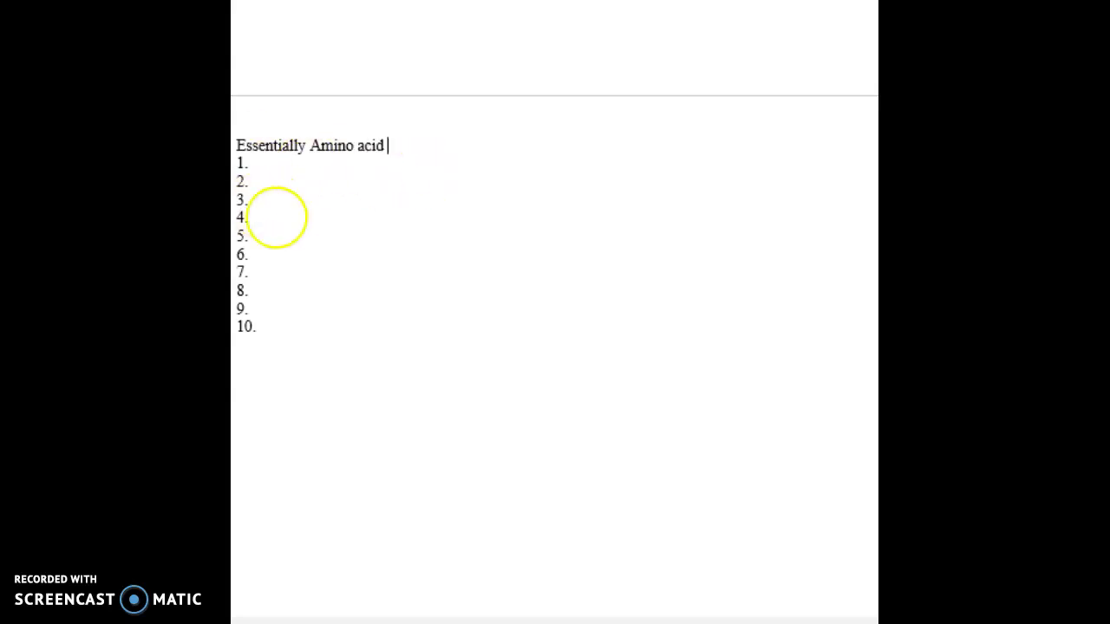
pyautogui.click(317, 161)
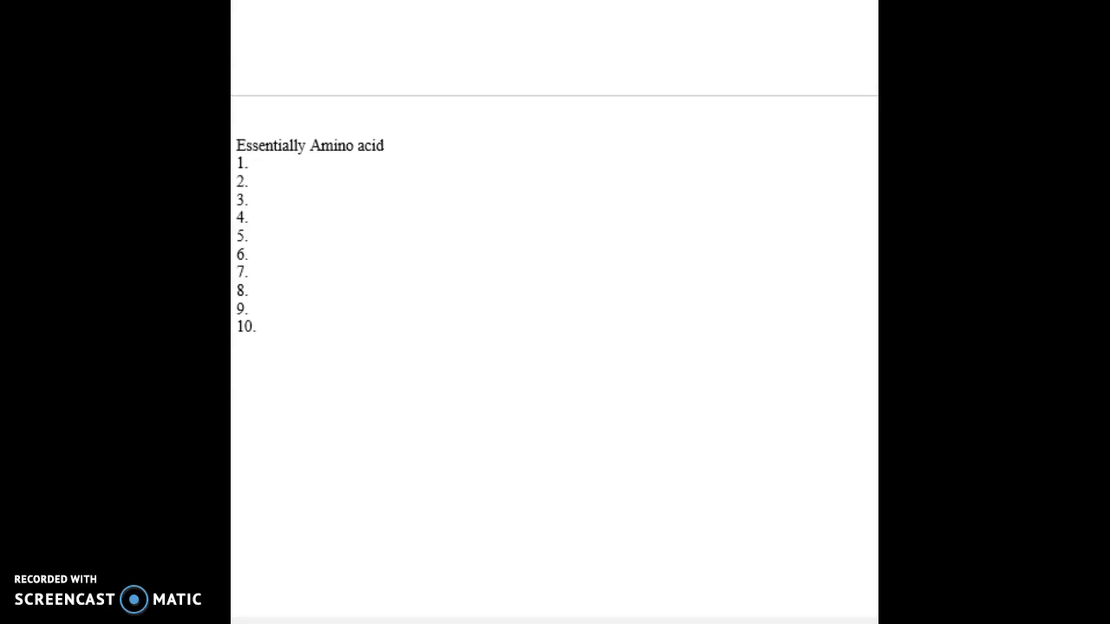
# - Enter Tryptophan, Theronine and Methionine in list items 1, 2 and 5
pyautogui.write('Tryptophan')
pyautogui.click(327, 166)
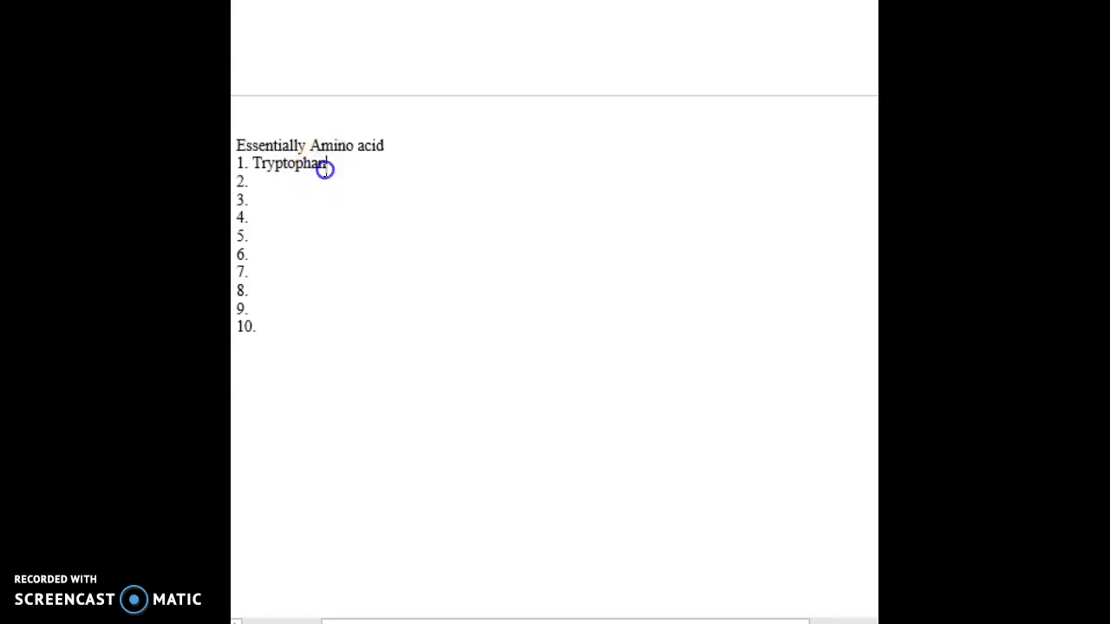
pyautogui.click(309, 187)
pyautogui.write('Ther')
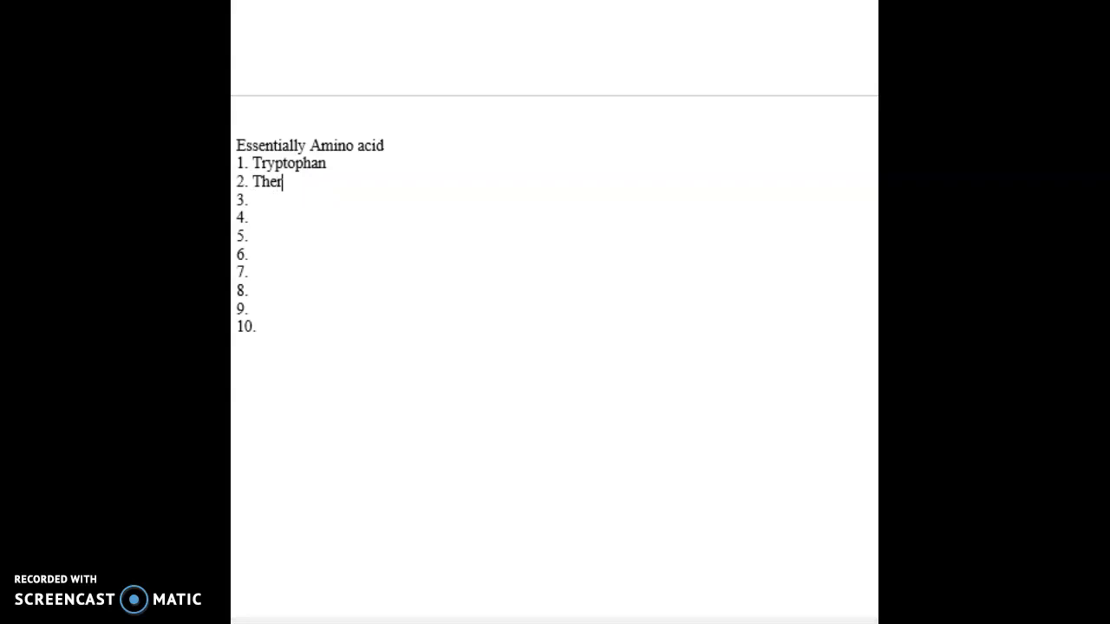
pyautogui.write('onine')
pyautogui.click(307, 235)
pyautogui.write('M')
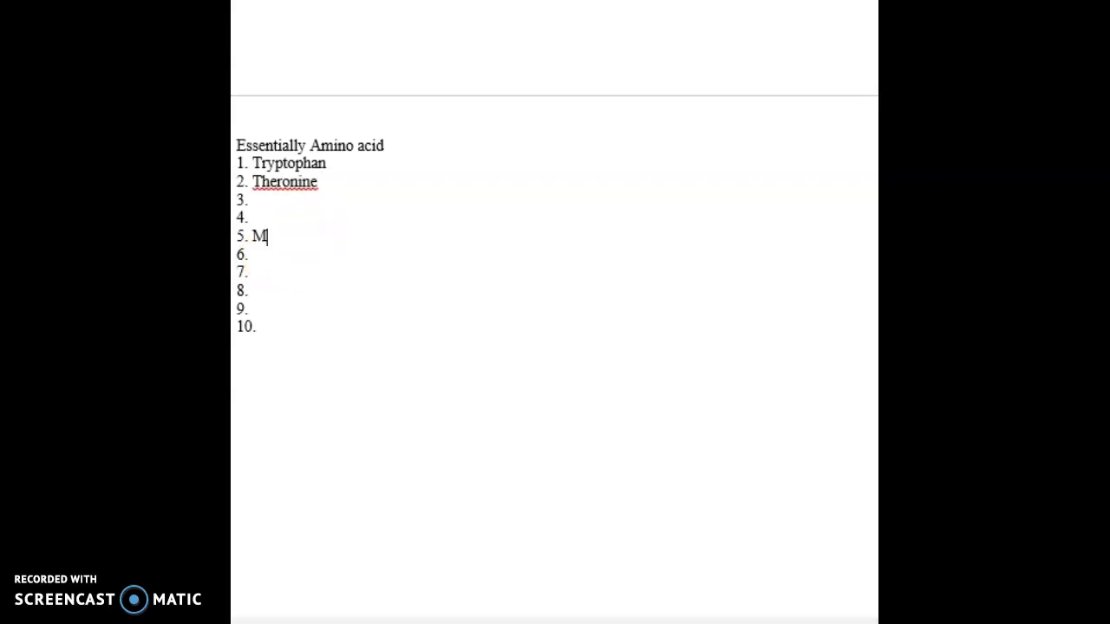
pyautogui.write('etho')
pyautogui.press('BackSpace')
pyautogui.write('hionine')
# - Enter Phenlyalanine in item 7 and Lysine in item 10
pyautogui.click(278, 272)
pyautogui.click(261, 266)
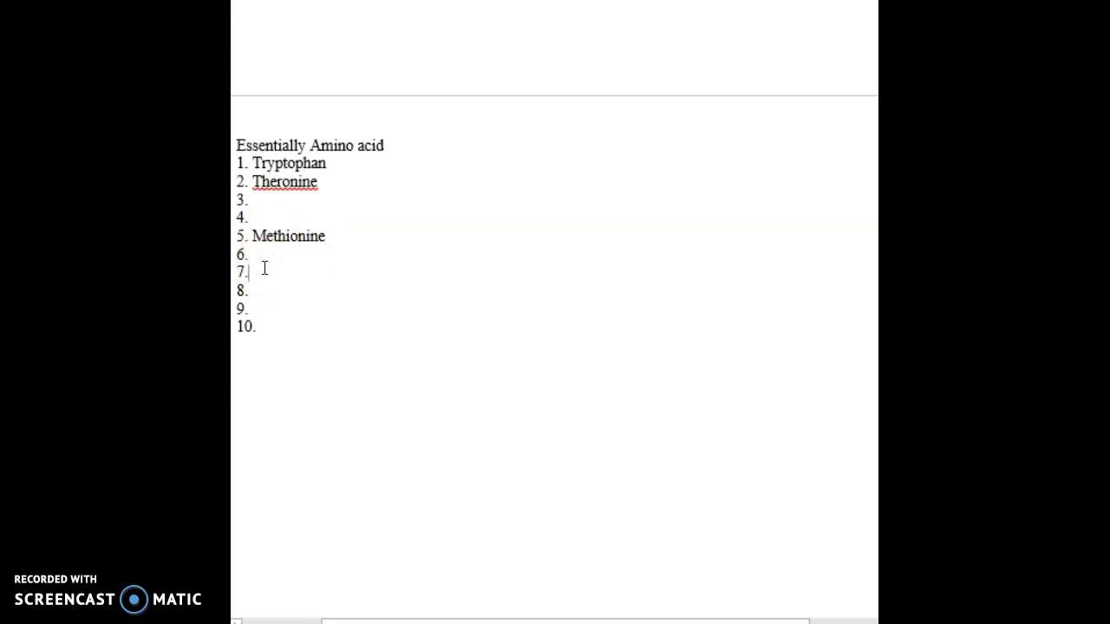
pyautogui.click(252, 265)
pyautogui.click(246, 273)
pyautogui.click(248, 273)
pyautogui.write('Phenly')
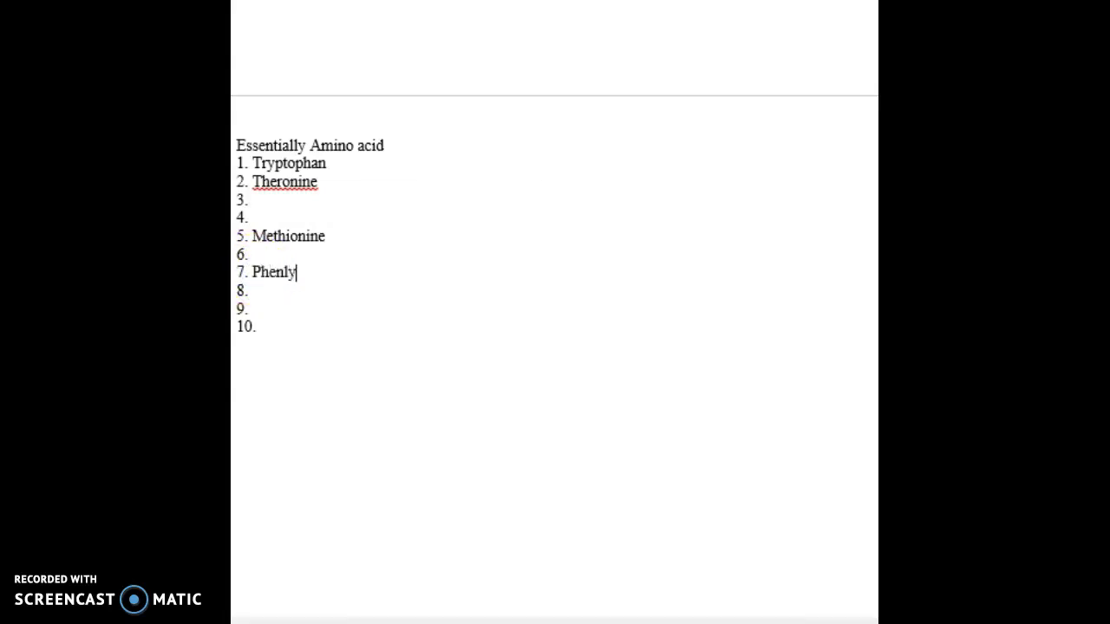
pyautogui.write('alanine')
pyautogui.click(266, 331)
pyautogui.write('Ly')
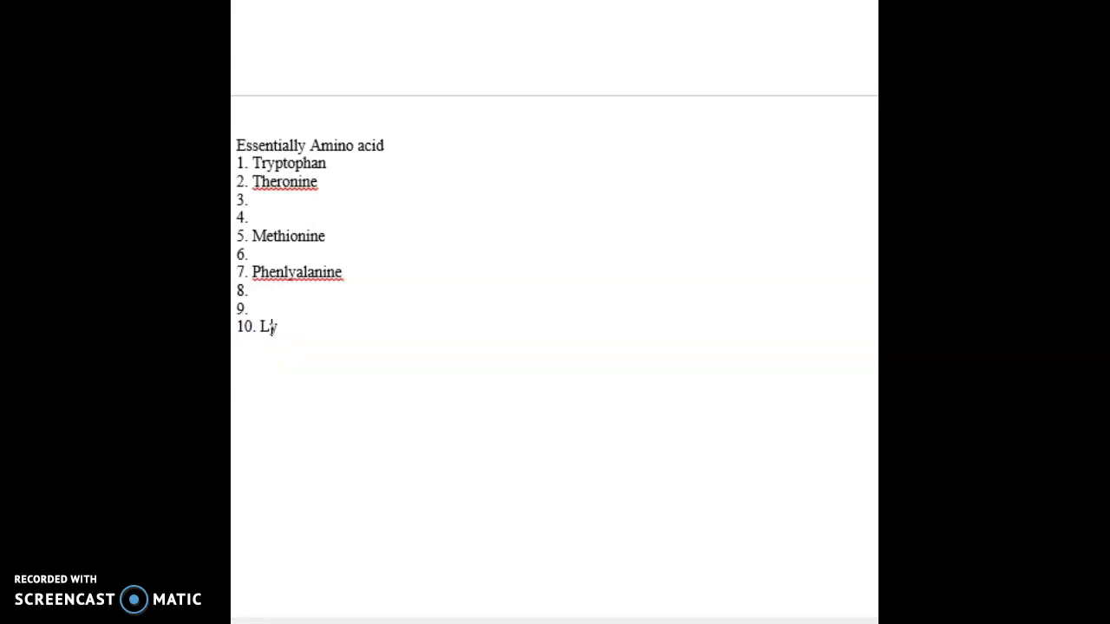
pyautogui.write('sine')
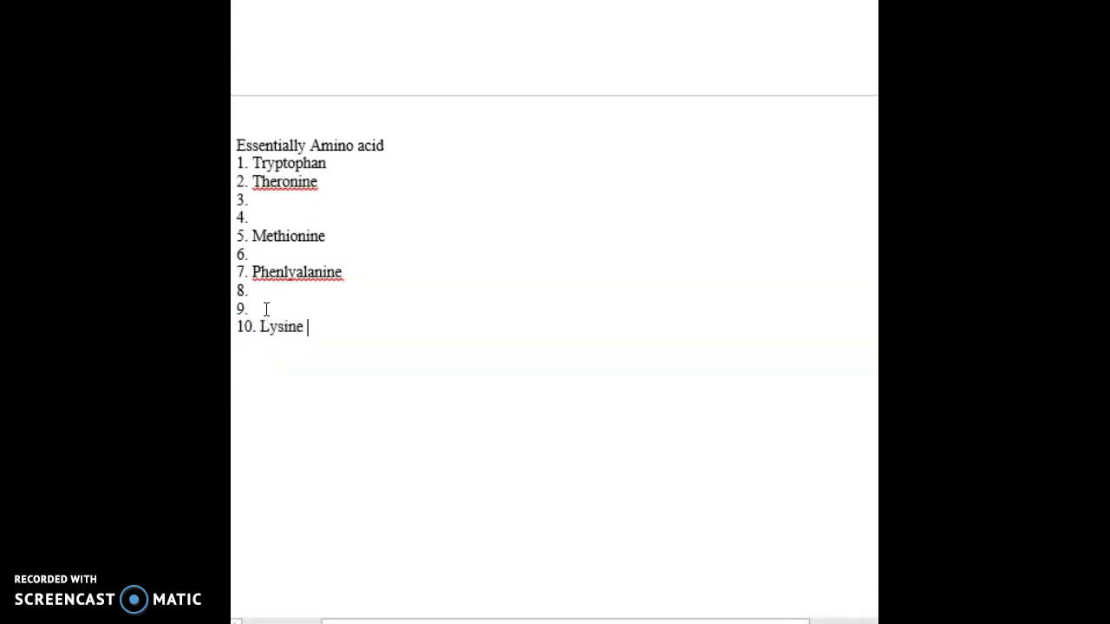
# - Enter Luecine, Isoleucine and Valine in list items 9, 8 and 6
pyautogui.click(266, 309)
pyautogui.write('Lue')
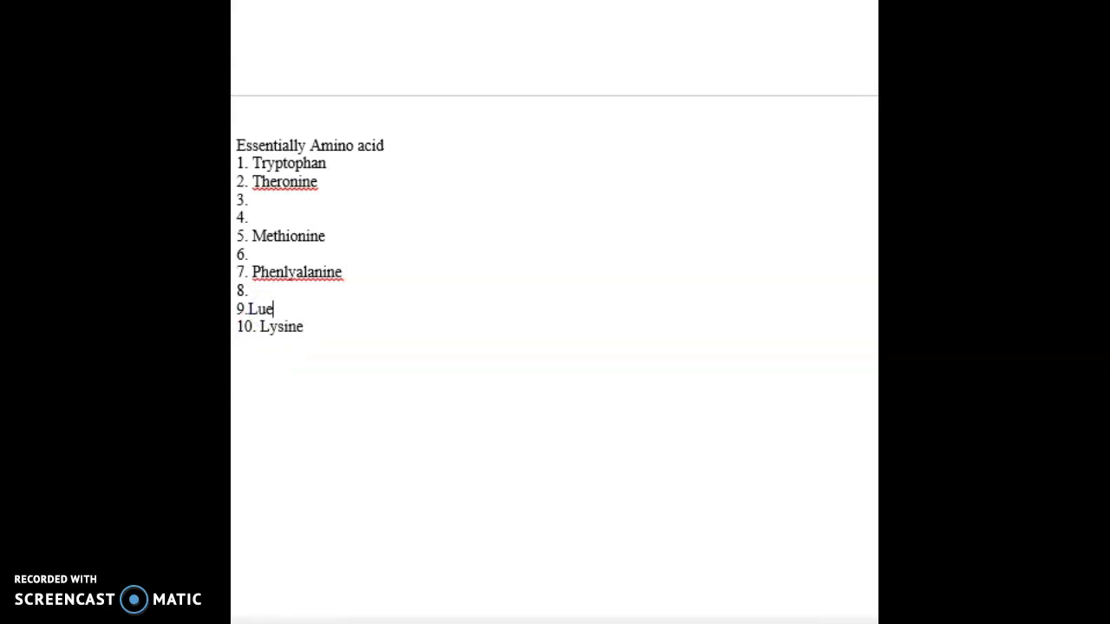
pyautogui.write('ci')
pyautogui.write('cine')
pyautogui.click(263, 291)
pyautogui.write('Isoleucine')
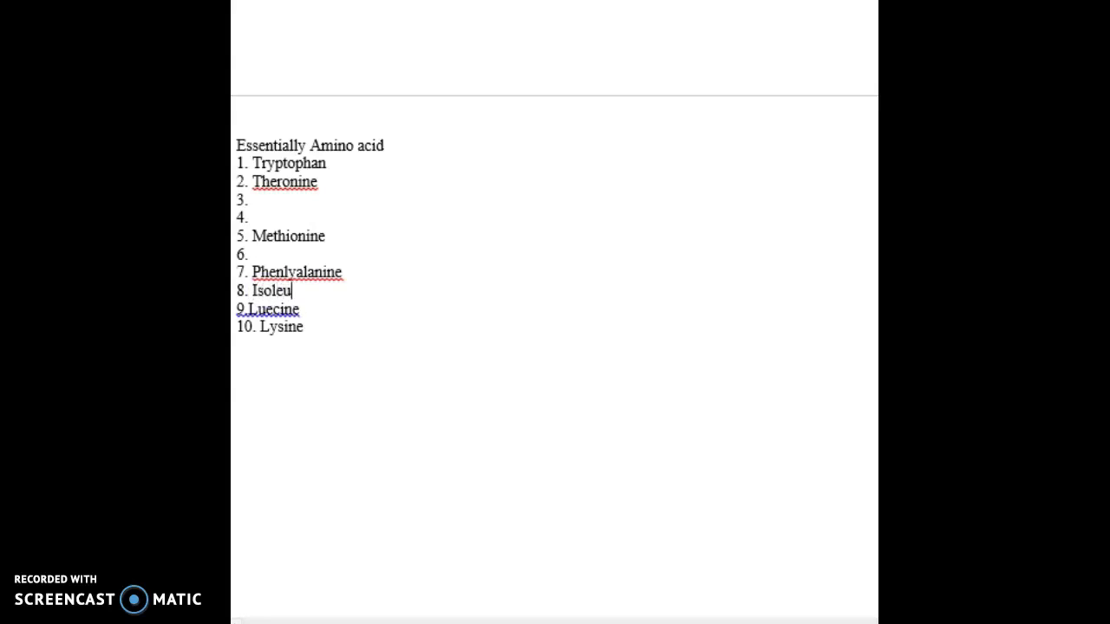
pyautogui.click(262, 266)
pyautogui.click(271, 252)
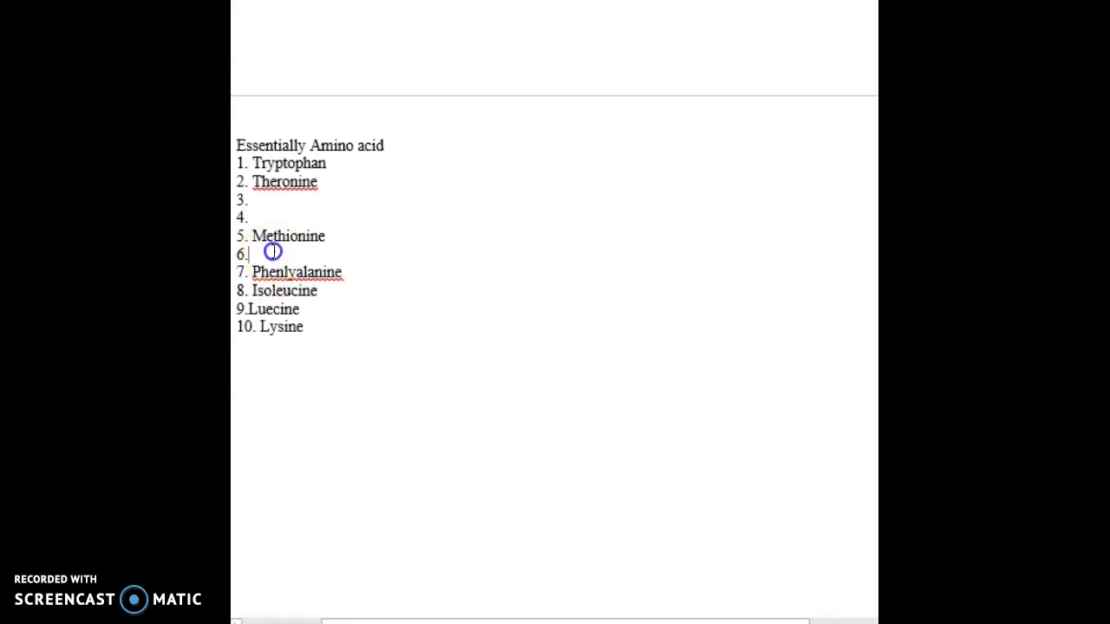
pyautogui.write('Valine')
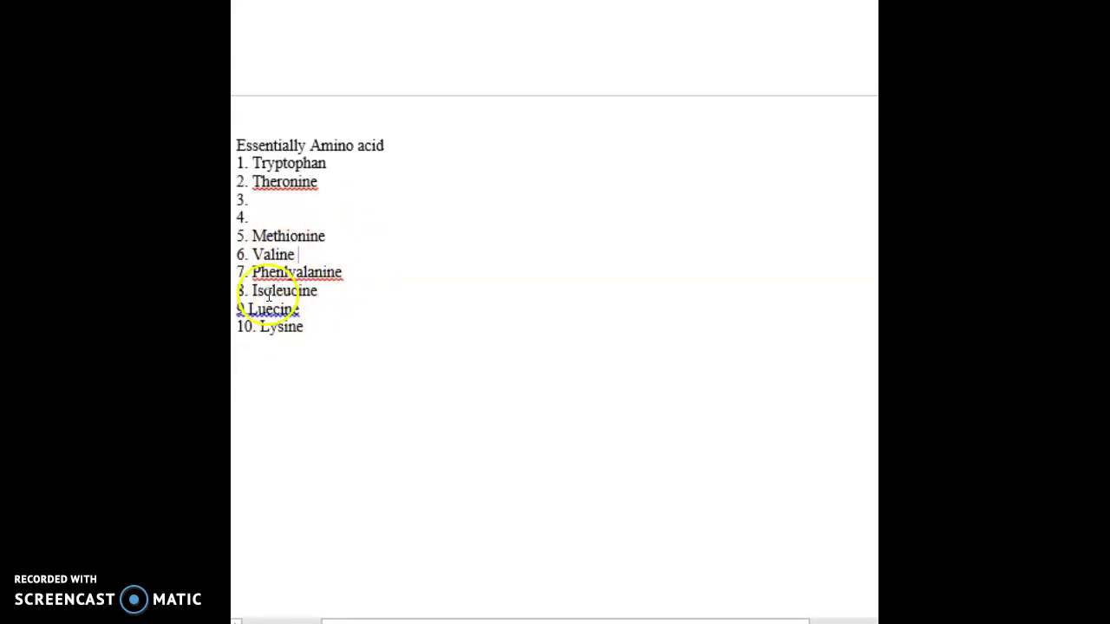
pyautogui.click(274, 217)
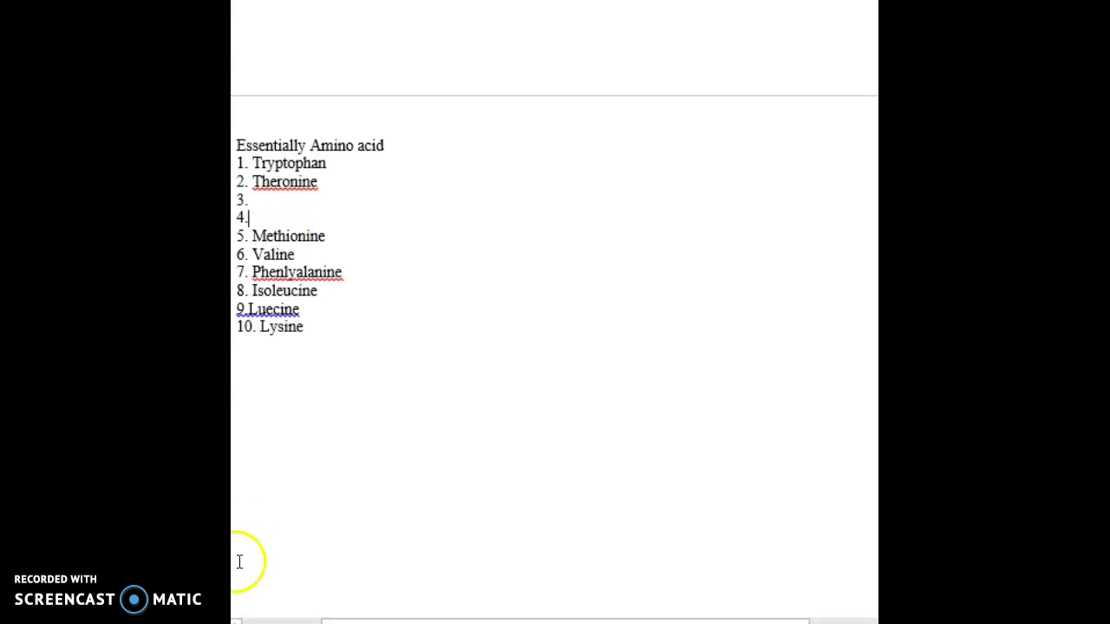
# - Fill the remaining items 3 and 4 with AgriNiNe and histadiNE
pyautogui.click(289, 216)
pyautogui.click(268, 199)
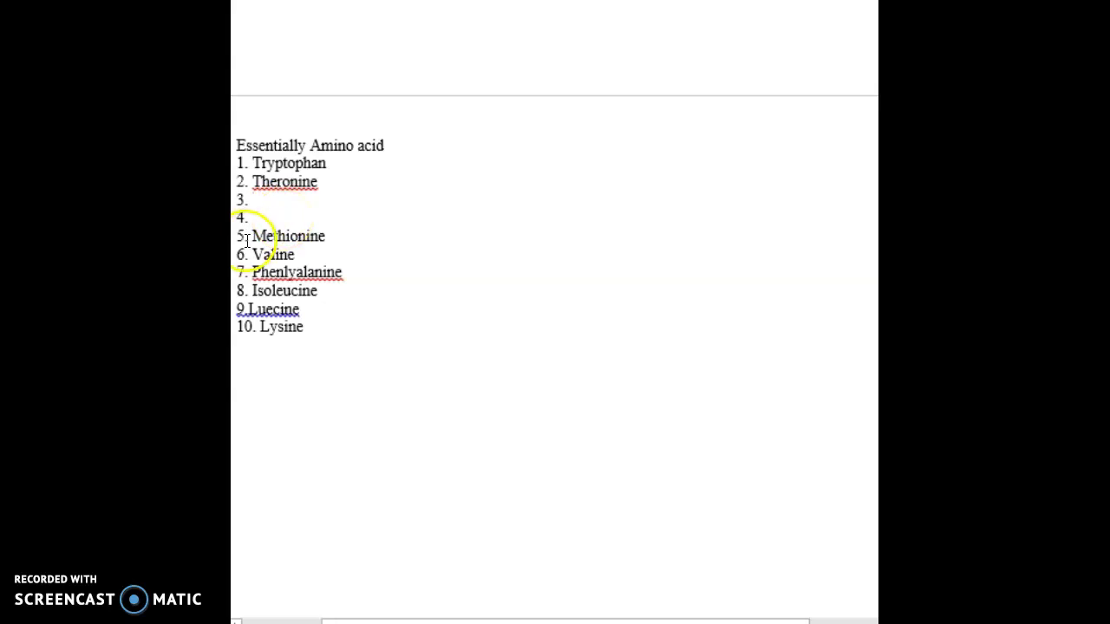
pyautogui.write('AgriN')
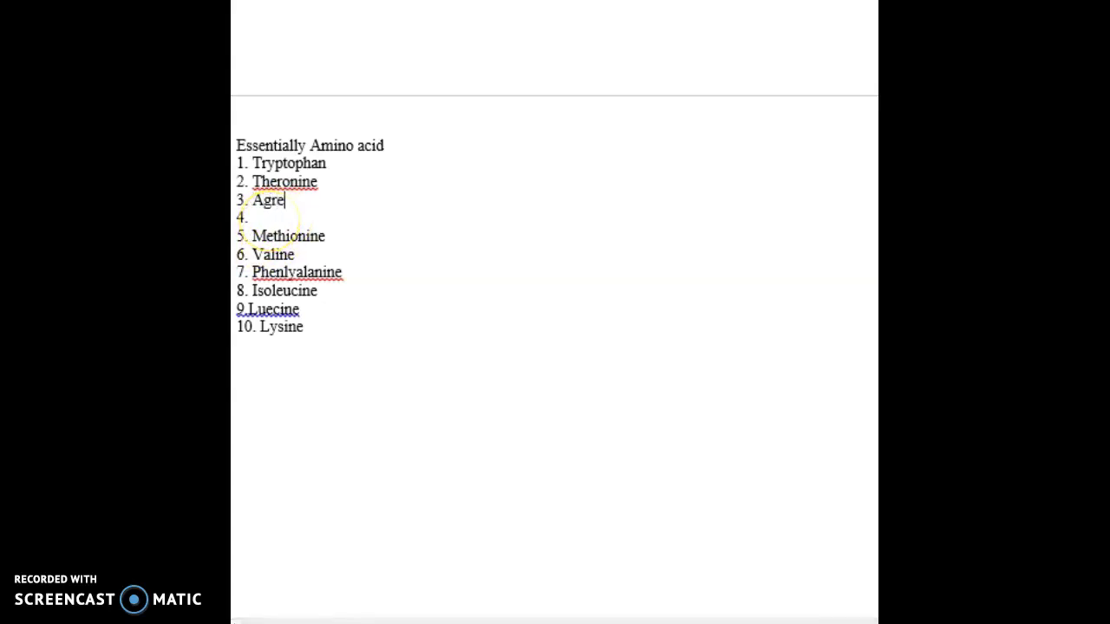
pyautogui.write('iNe')
pyautogui.click(287, 217)
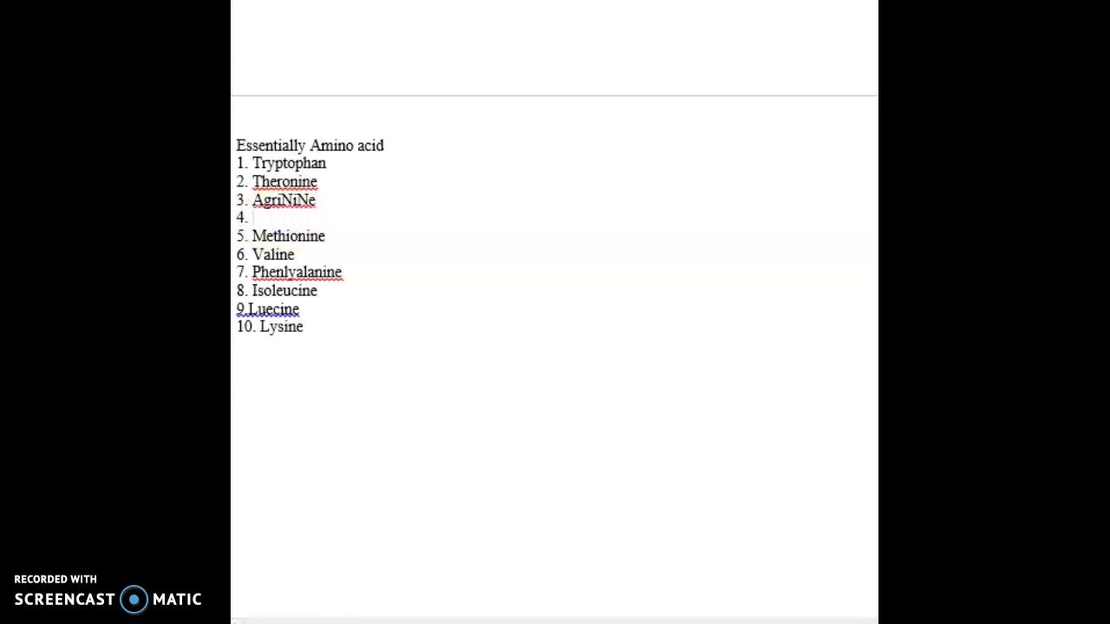
pyautogui.write('histadiNE')
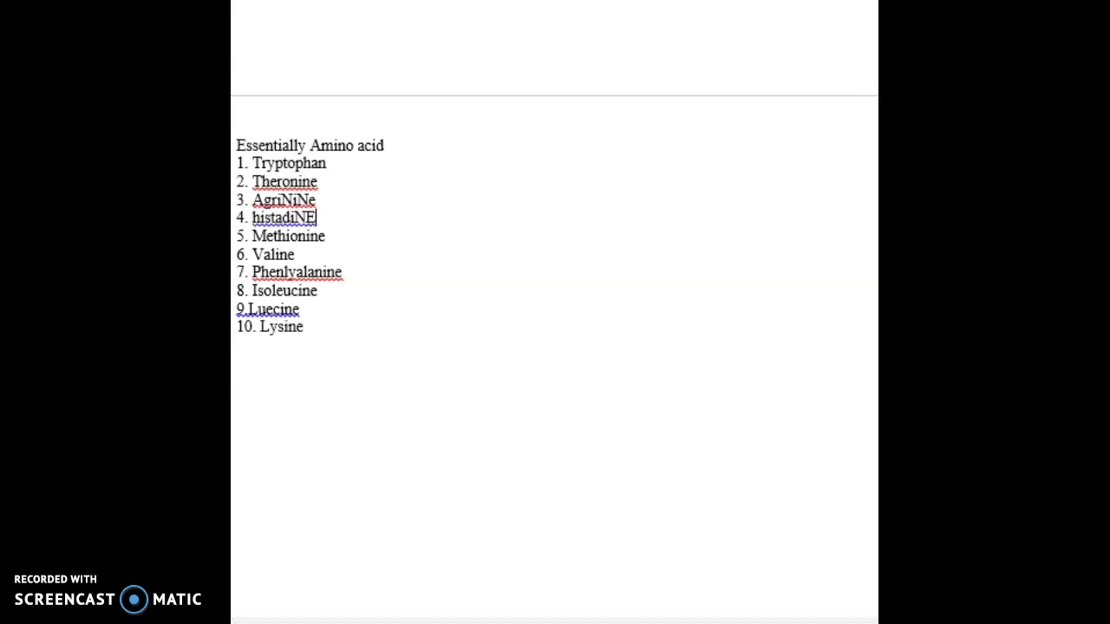
pyautogui.click(438, 157)
# - Below Lysine, type the headings 'Conditionally Essential Amino acids' and 'Non _essential Amino Acids'
pyautogui.moveTo(424, 313); pyautogui.dragTo(424, 362)
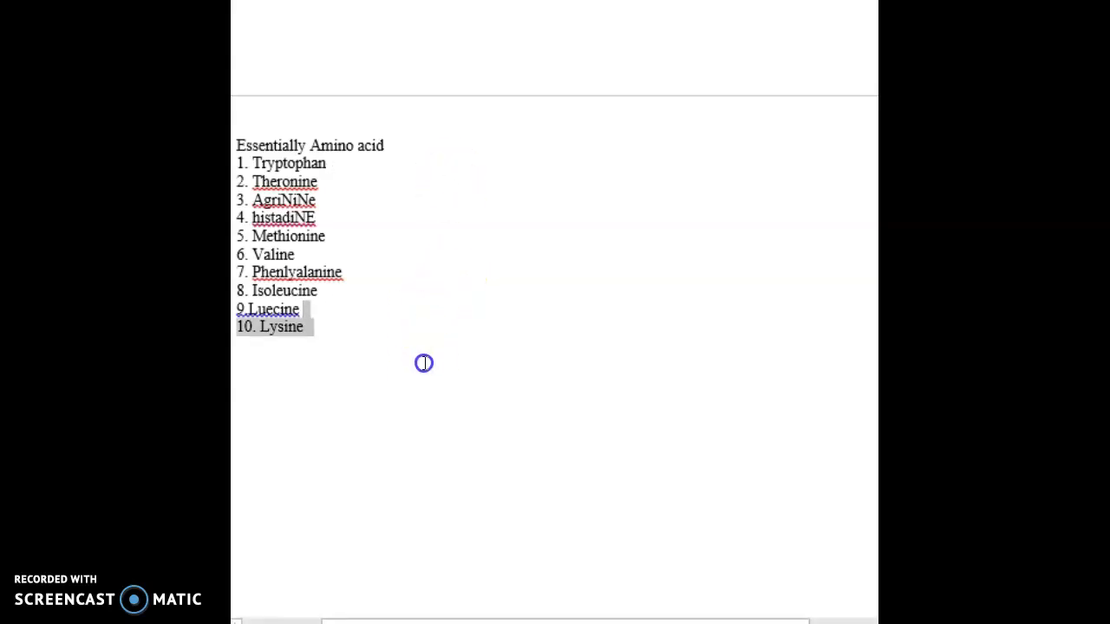
pyautogui.click(424, 362)
pyautogui.write('COnditio')
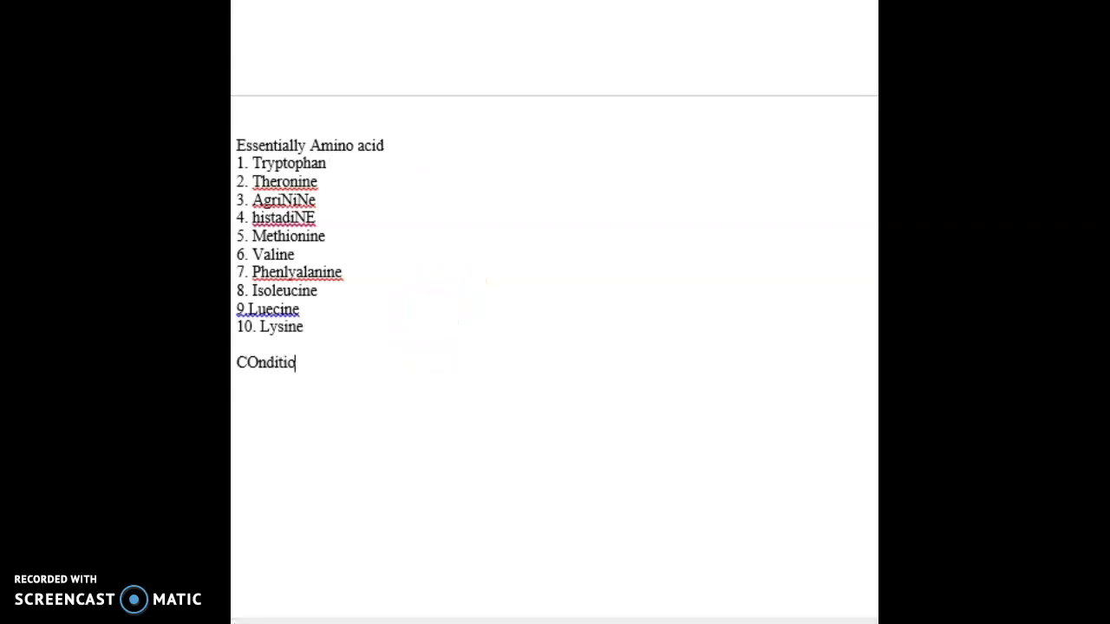
pyautogui.write('nally Es')
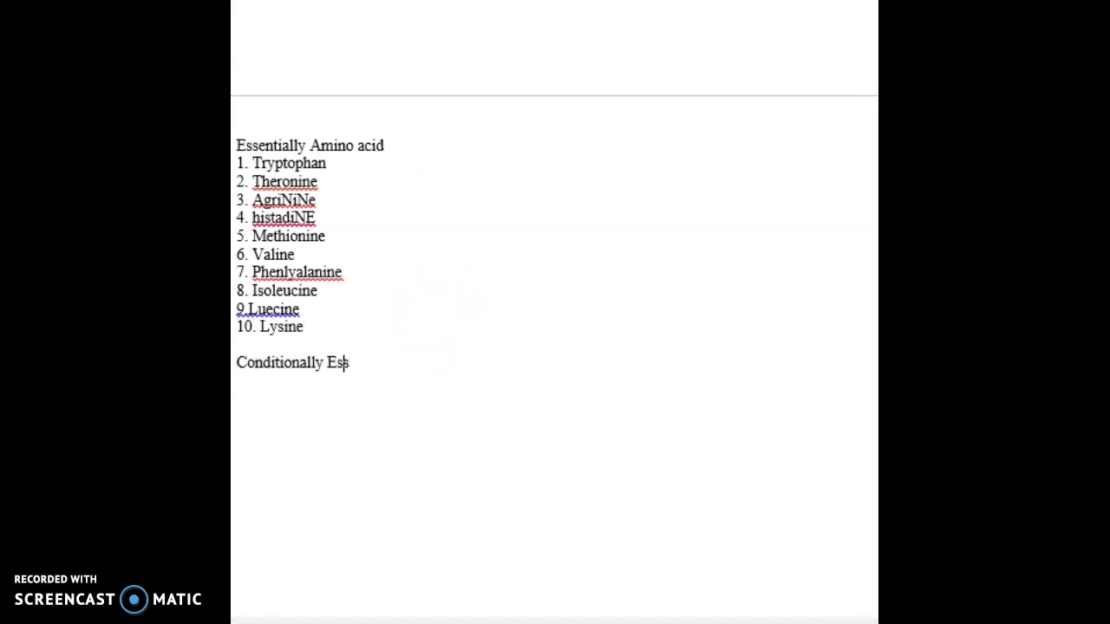
pyautogui.write('senital')
pyautogui.press('BackSpace')
pyautogui.press('BackSpace')
pyautogui.press('BackSpace')
pyautogui.press('BackSpace')
pyautogui.write('tial Amino acids  ')
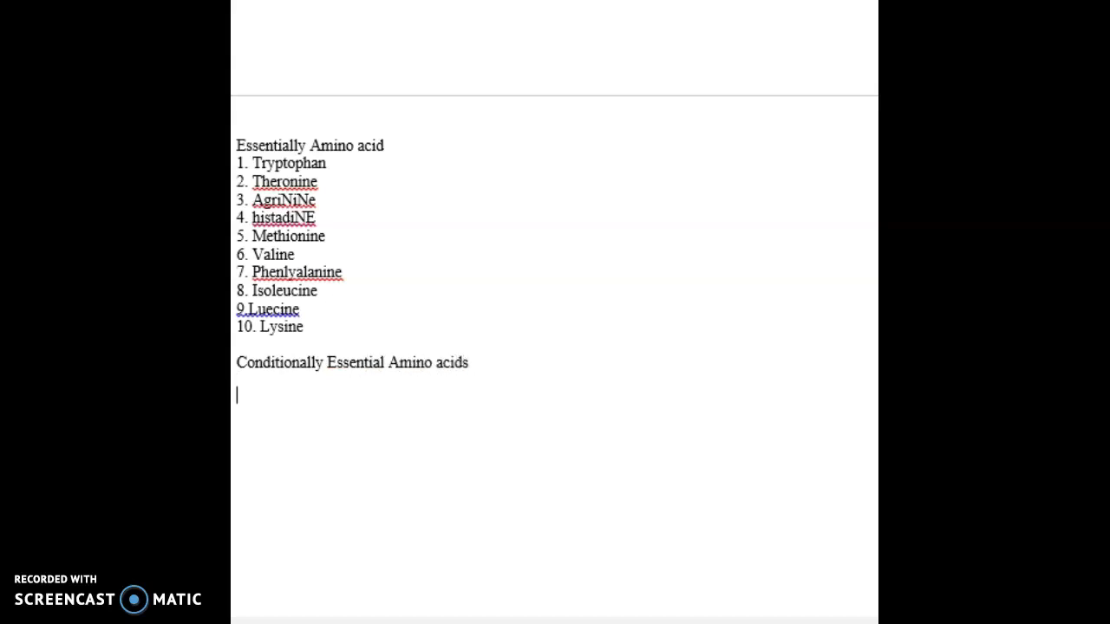
pyautogui.write('Non _essential A')
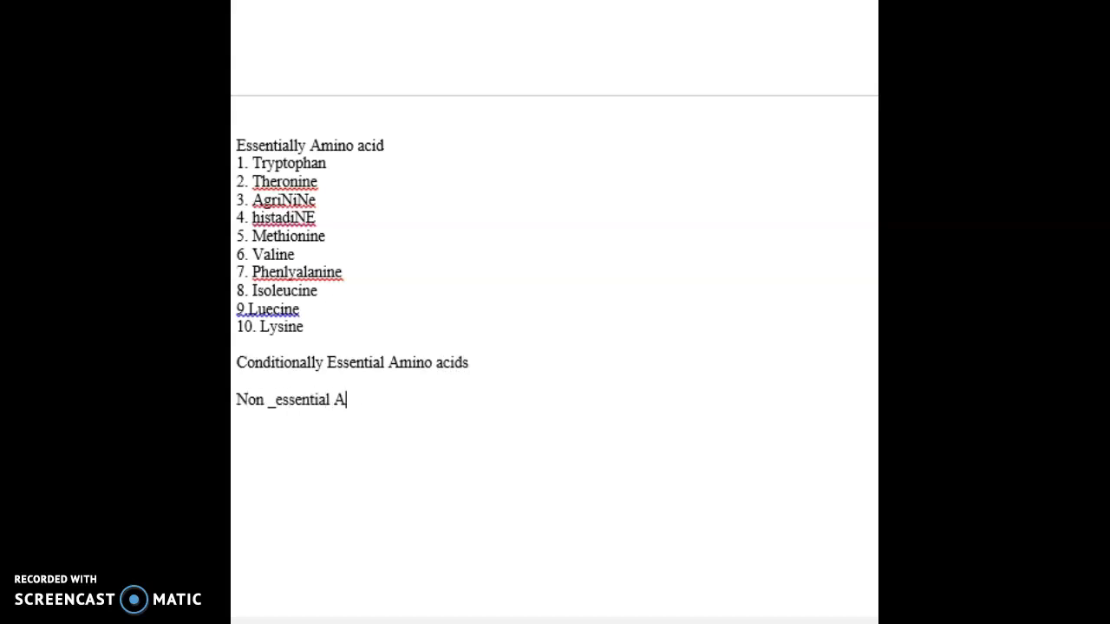
pyautogui.write('mino Acids')
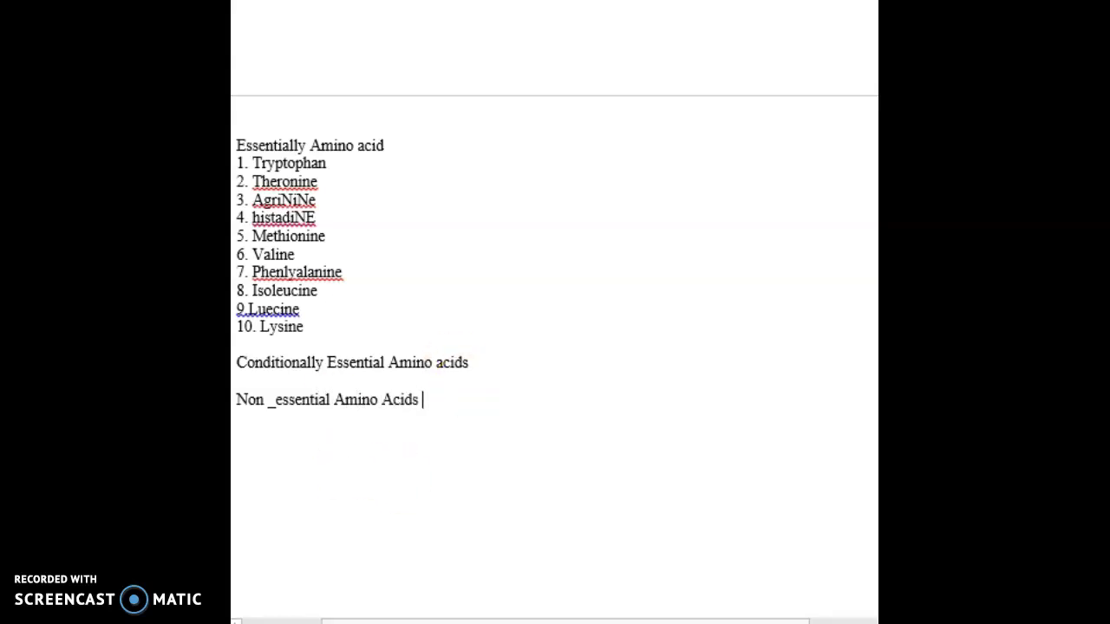
pyautogui.click(396, 163)
pyautogui.click(402, 148)
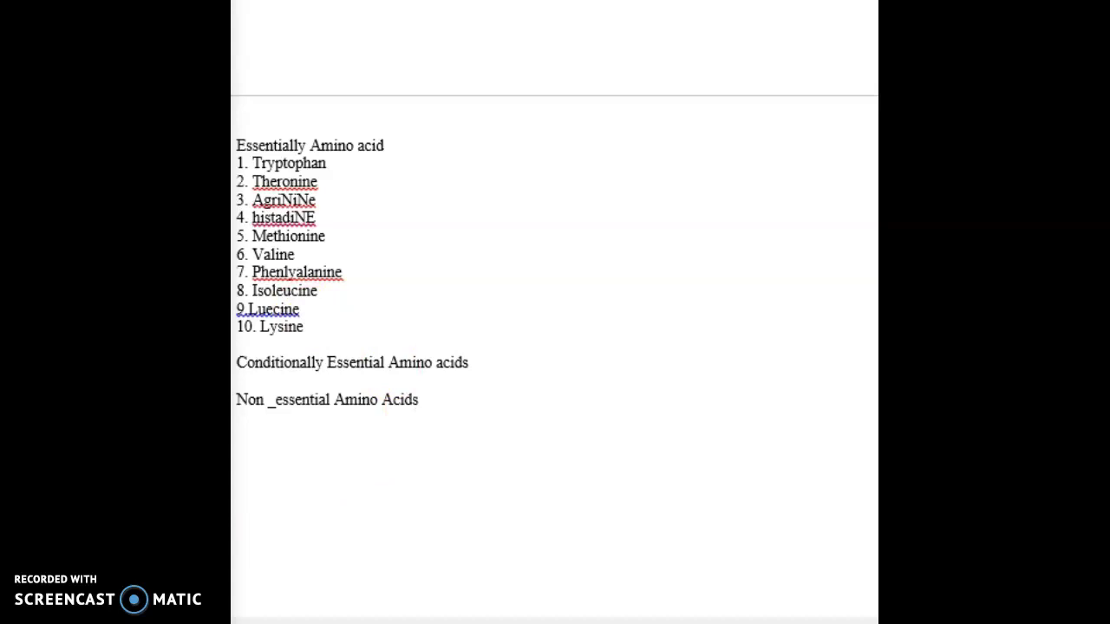
# - After the conditionally essential heading, write 'Synthesis can be limited during pathophysiological stress.'
pyautogui.click(245, 87)
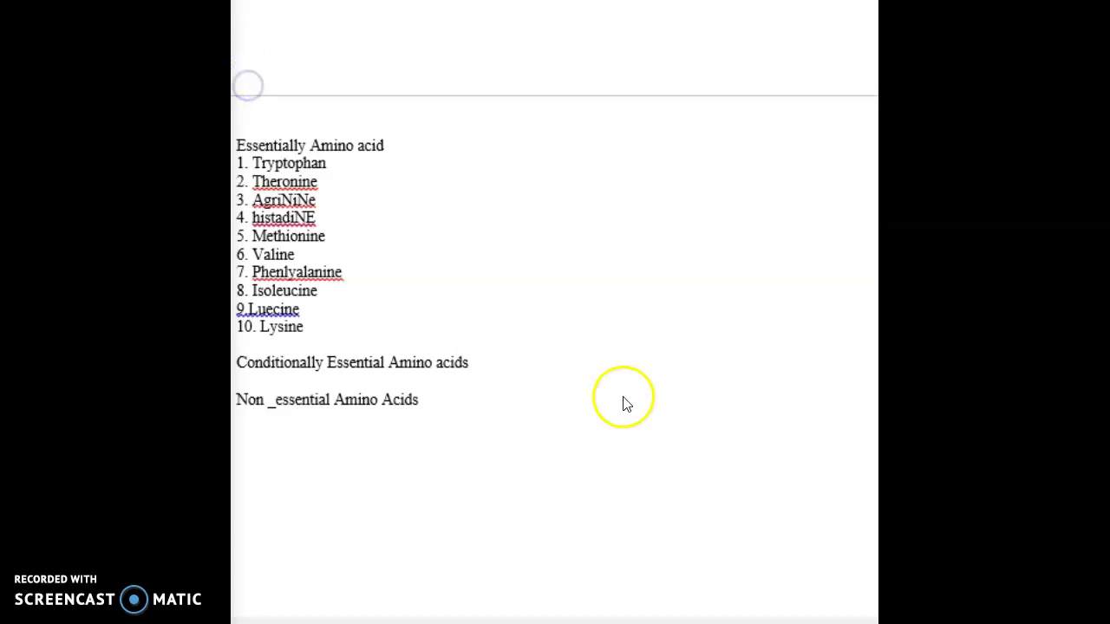
pyautogui.click(543, 355)
pyautogui.press('Down')
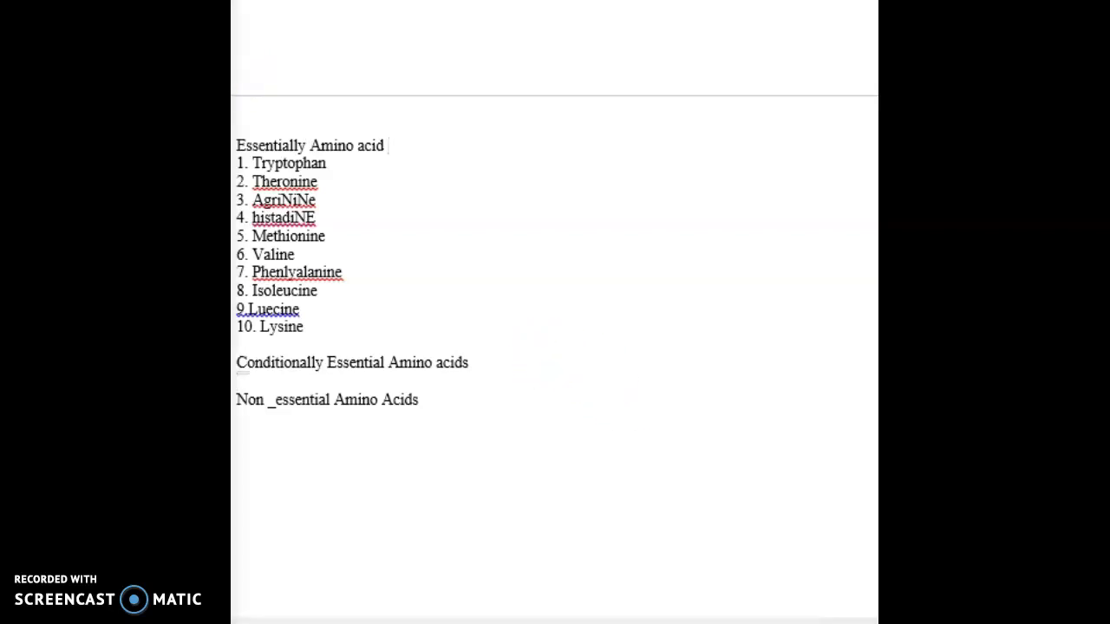
pyautogui.click(540, 342)
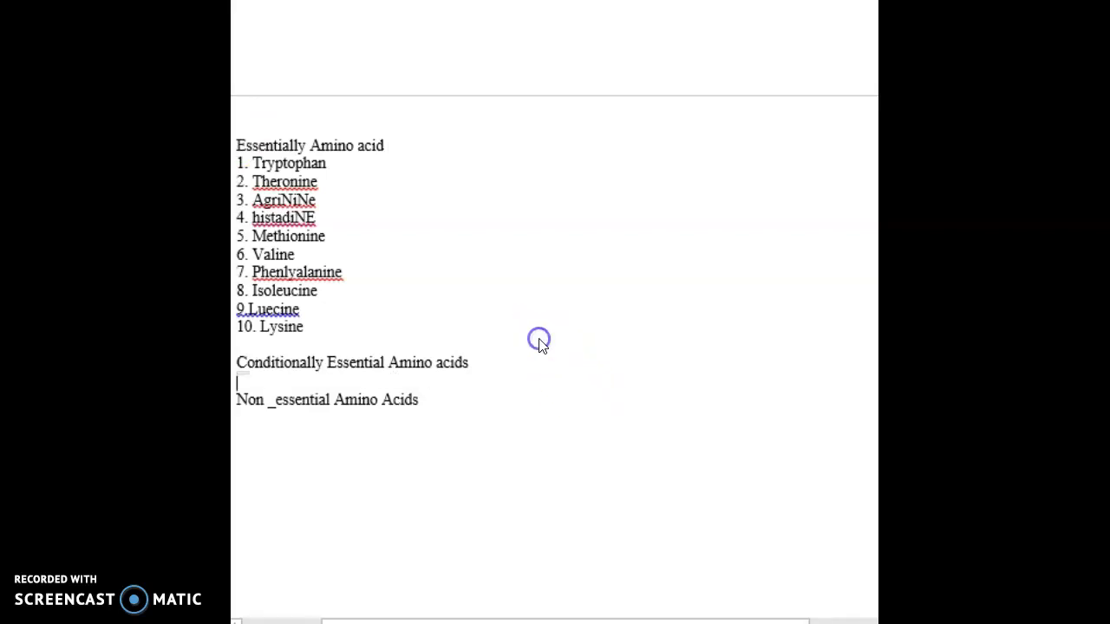
pyautogui.click(534, 359)
pyautogui.write('S')
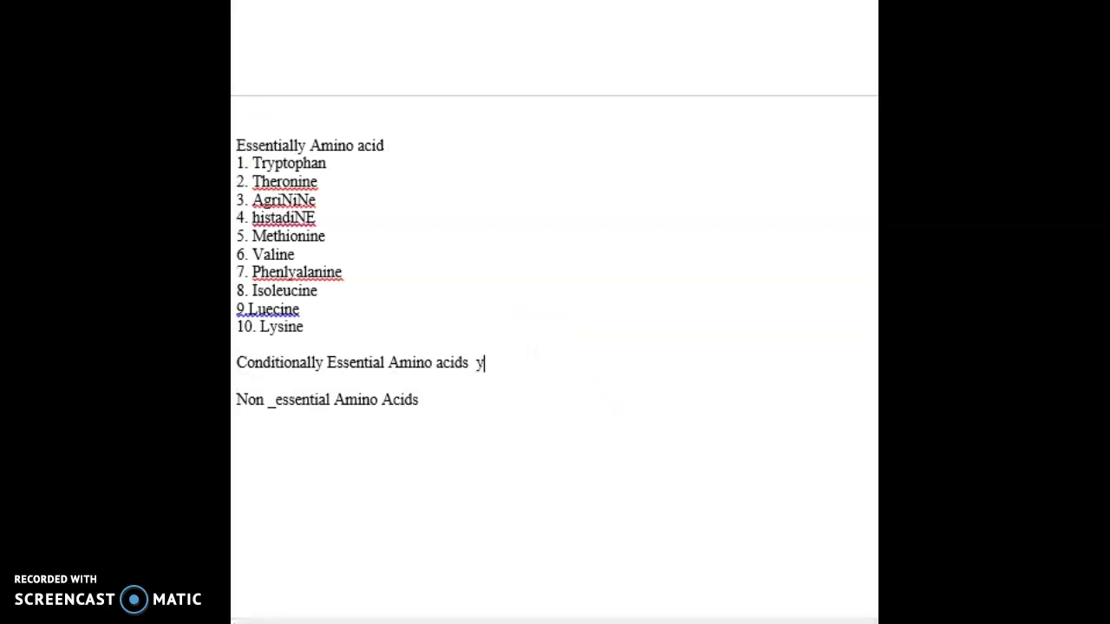
pyautogui.write('ynthe')
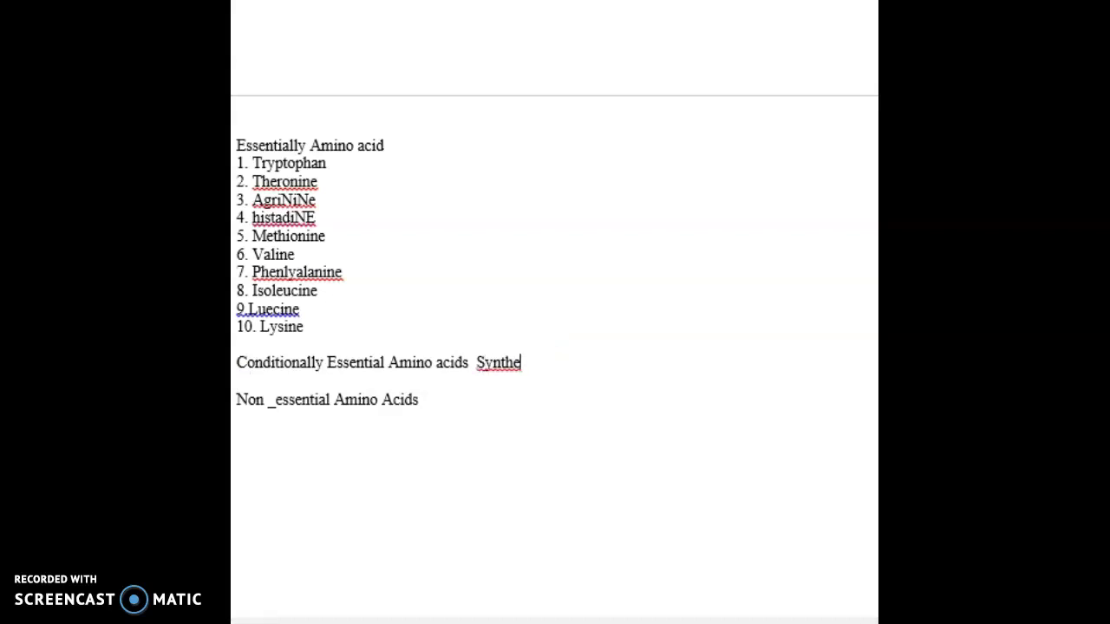
pyautogui.write('sis can be lm')
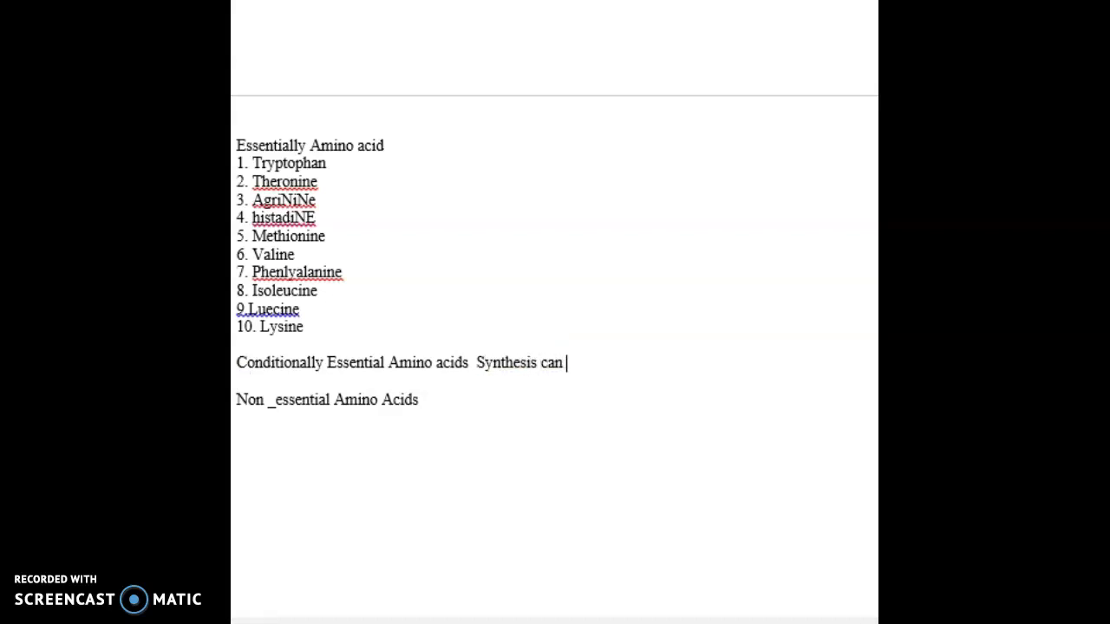
pyautogui.press('BackSpace')
pyautogui.press('BackSpace')
pyautogui.write('limited during ')
pyautogui.write('pathop')
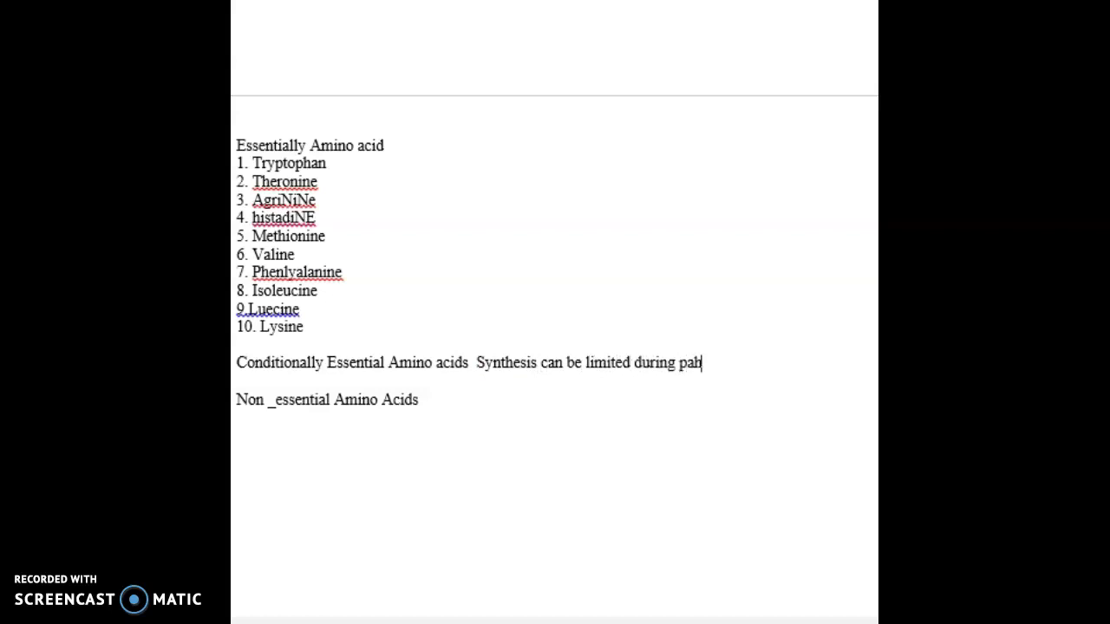
pyautogui.write('hysiolo')
pyautogui.press('BackSpace')
pyautogui.write('ogical as')
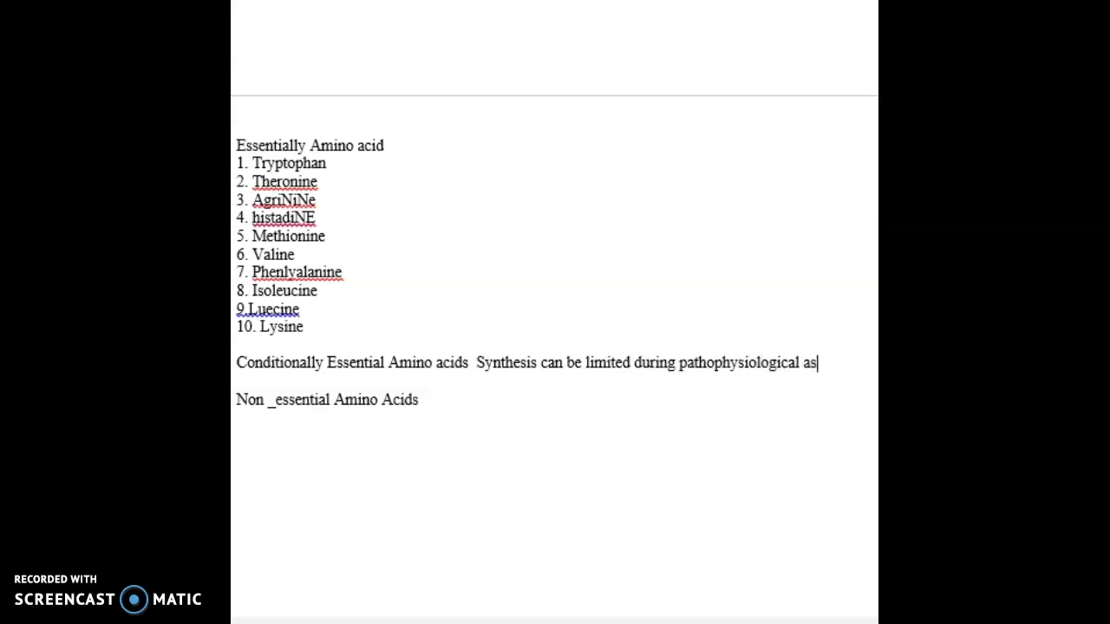
pyautogui.press('BackSpace')
pyautogui.write('stress.')
# - On a new line, add that when sick or under significant stress the body cannot produce enough
pyautogui.press('Return')
pyautogui.write('When ur sick od')
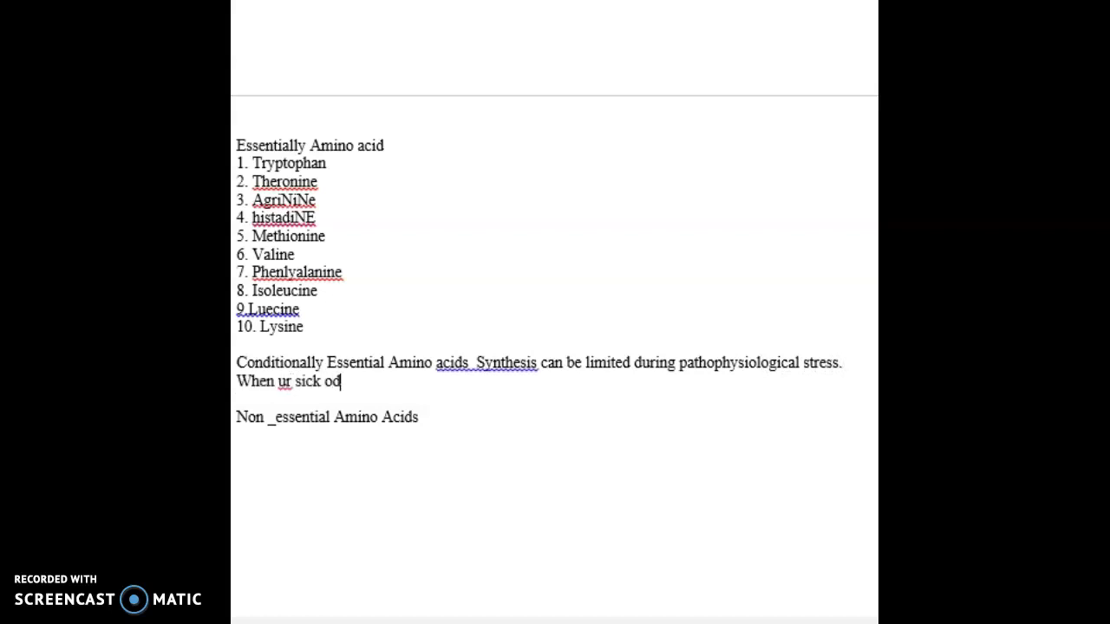
pyautogui.press('BackSpace')
pyautogui.write('r under signifnc')
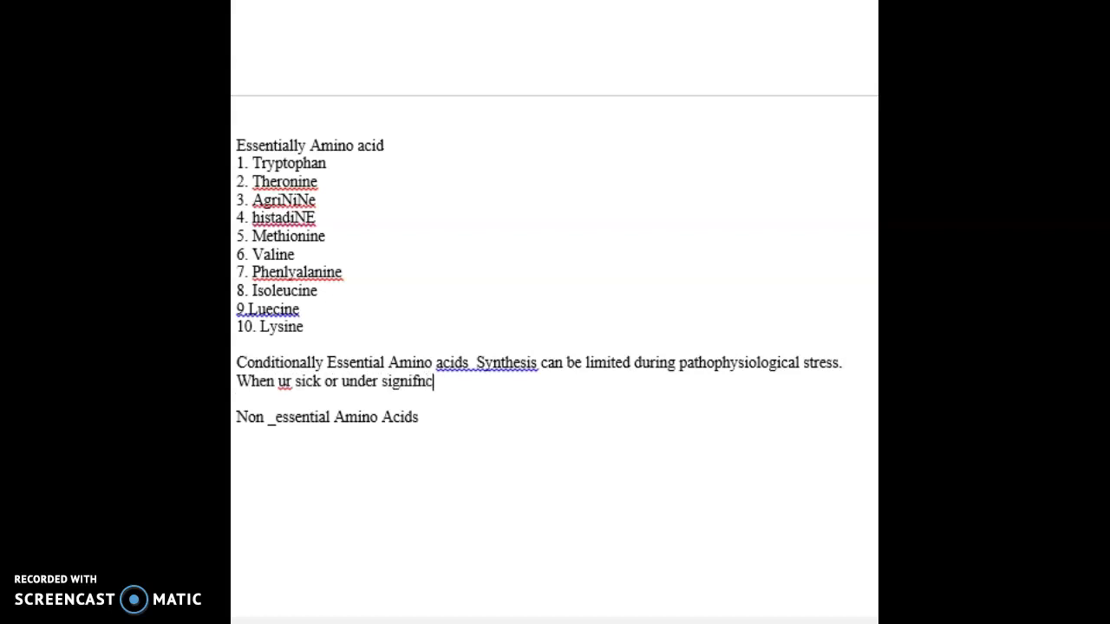
pyautogui.write('ant ur BOc')
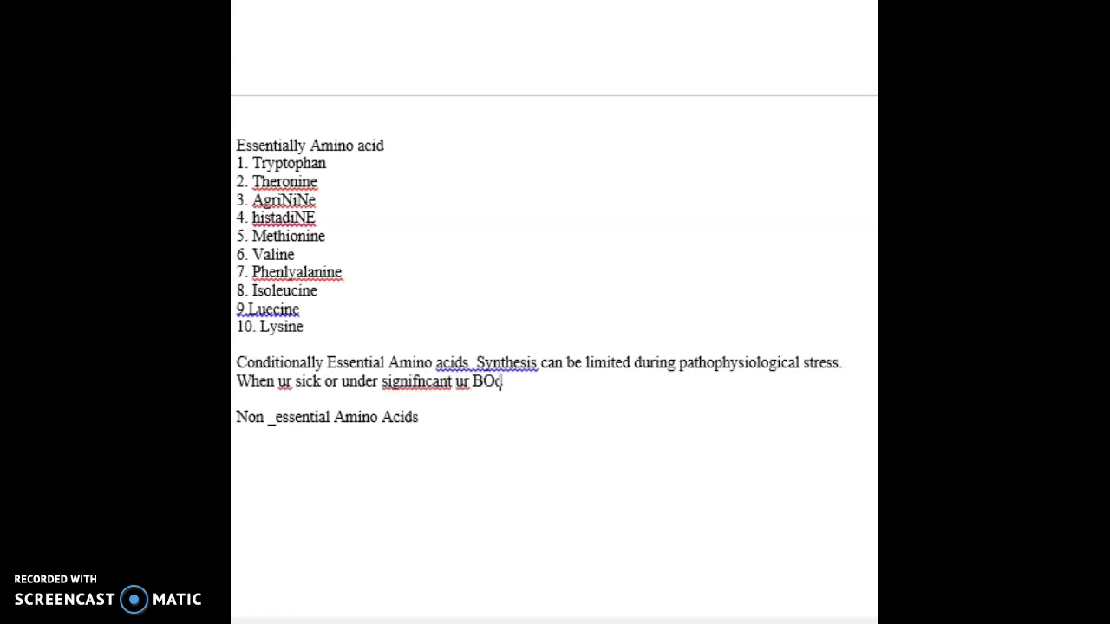
pyautogui.press('BackSpace')
pyautogui.press('BackSpace')
pyautogui.write('ody NOT produced eno')
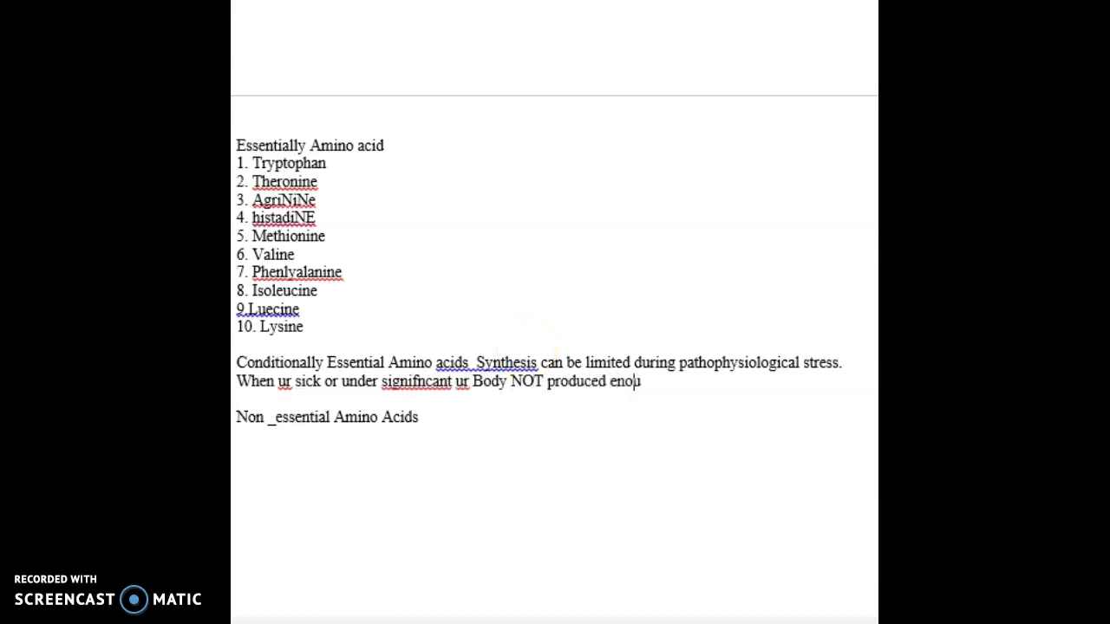
pyautogui.write('ugh amino')
pyautogui.click(526, 351)
# - Insert a 'SICK = Six' line and begin a numbered list with Cystenine and Glycine
pyautogui.click(613, 443)
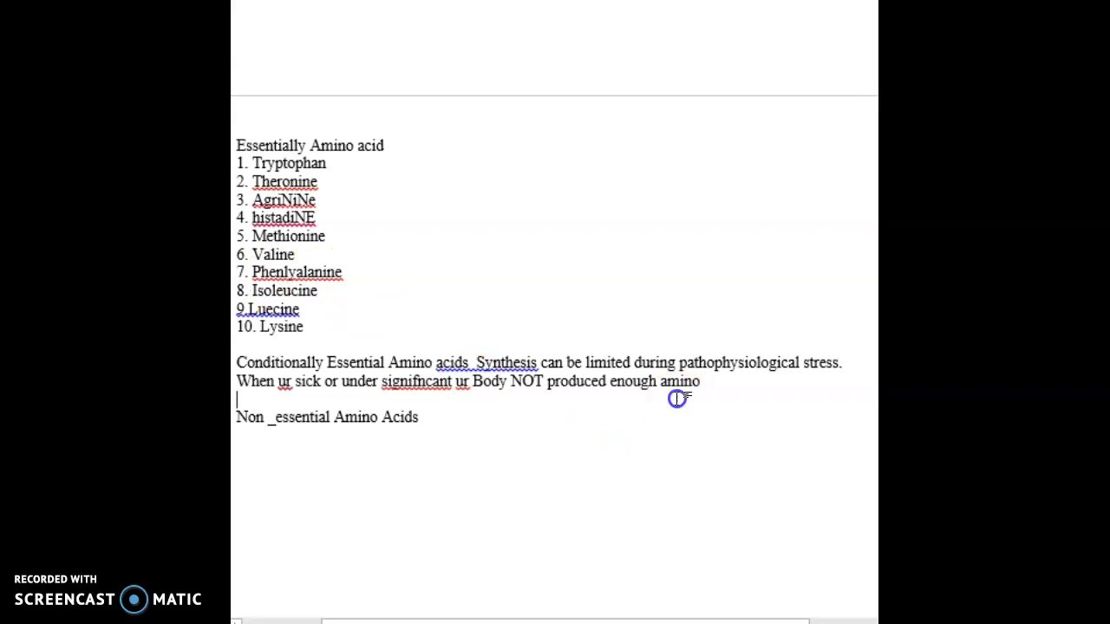
pyautogui.press('Return')
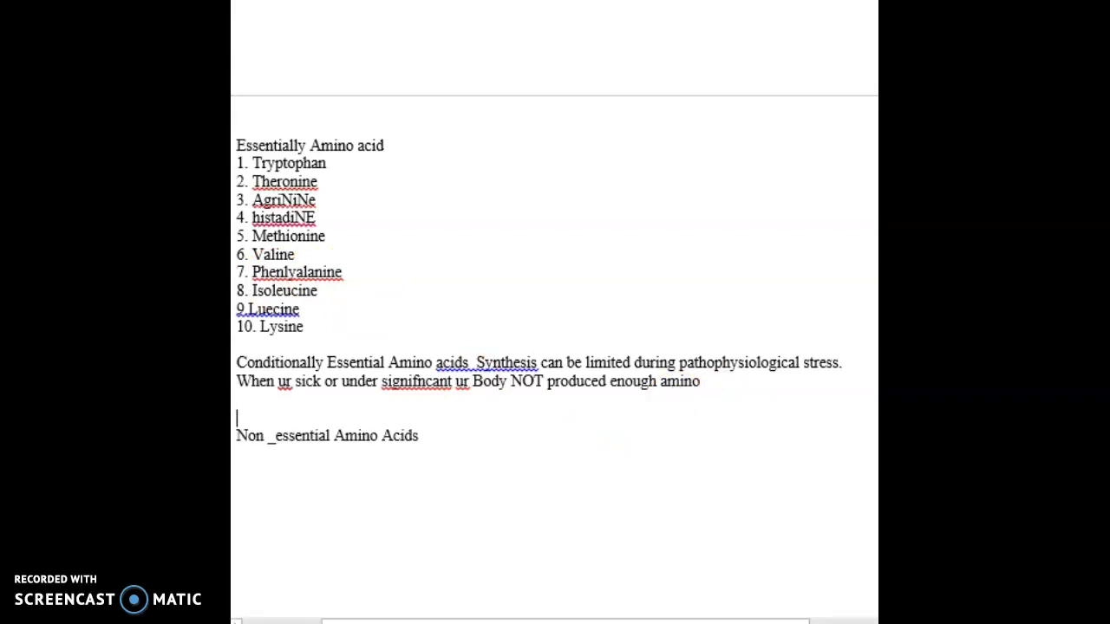
pyautogui.write('SICK ')
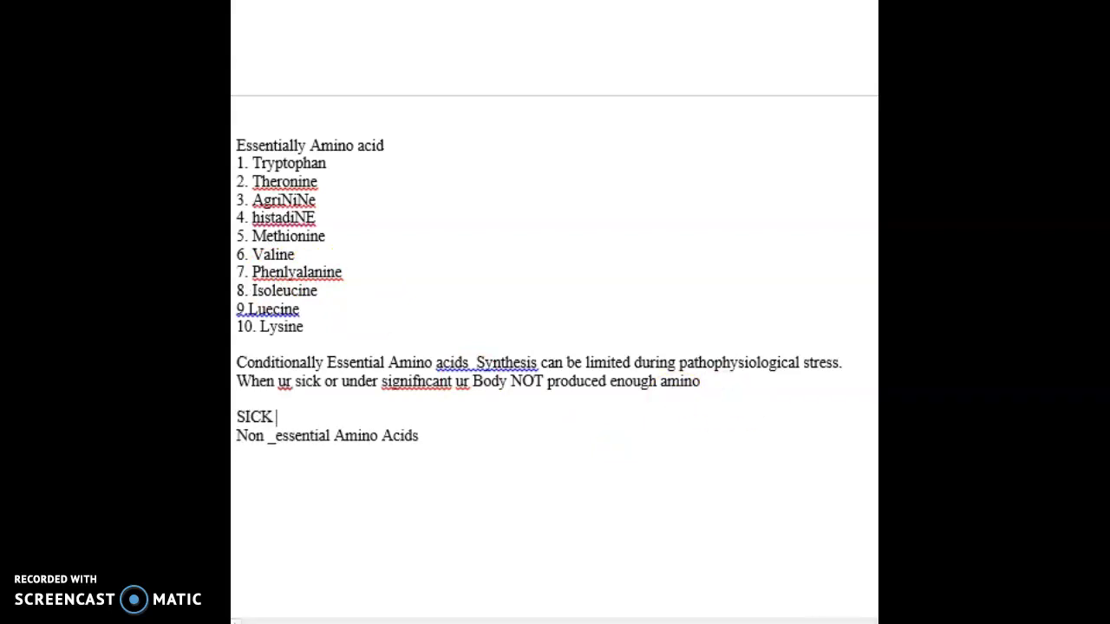
pyautogui.write('= Six')
pyautogui.press('Return')
pyautogui.press('Return')
pyautogui.write('1.')
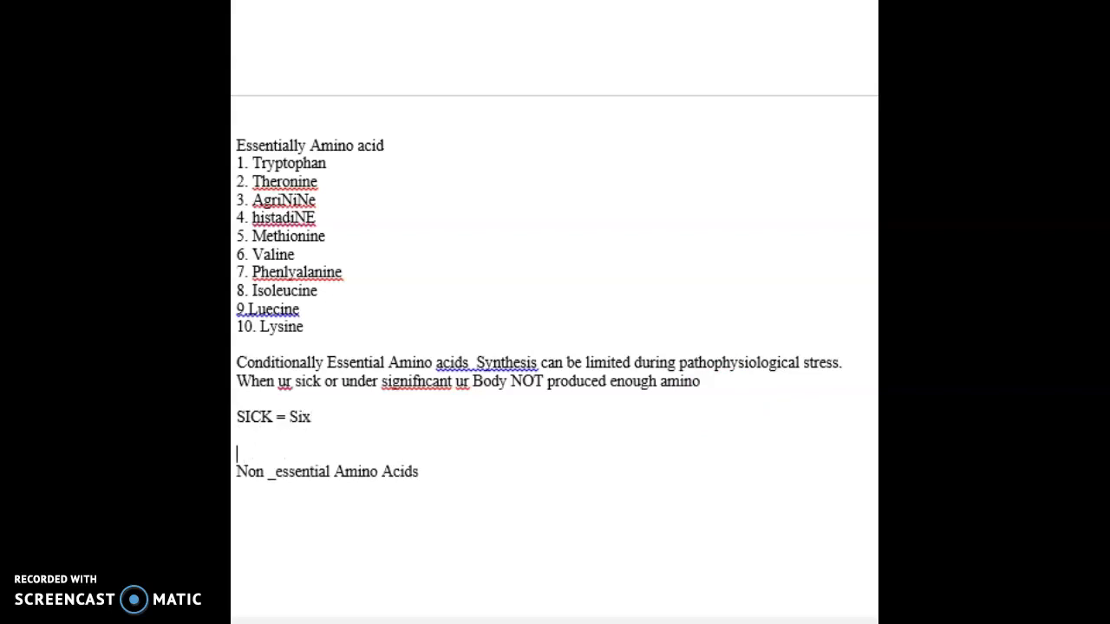
pyautogui.write('1. A')
pyautogui.press('BackSpace')
pyautogui.write('Cystenine')
pyautogui.press('Return')
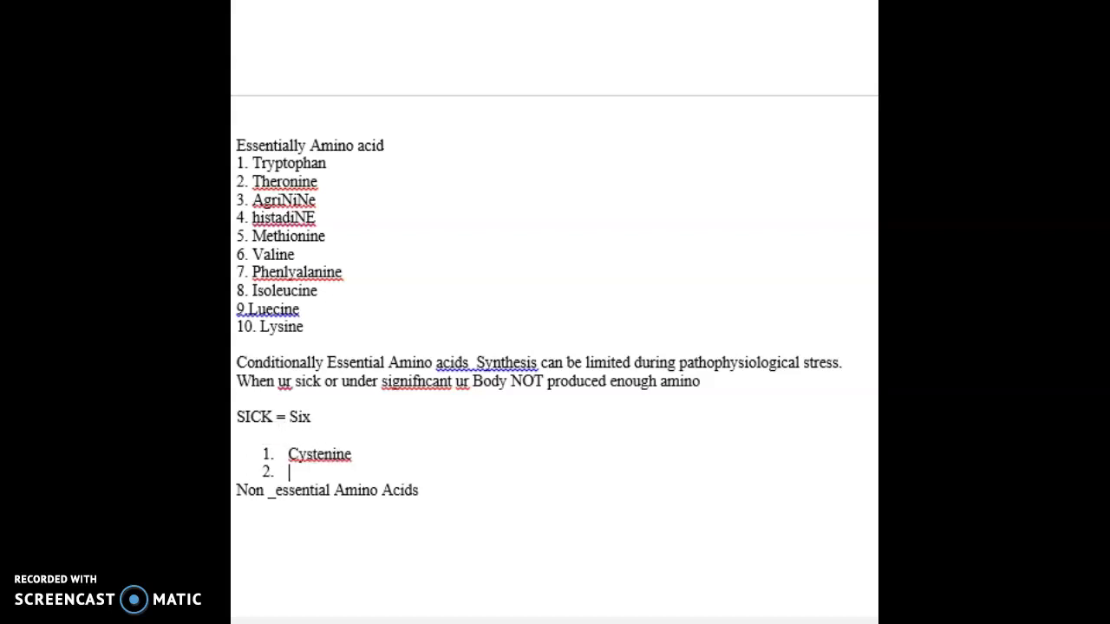
pyautogui.write('Glycine')
# - Continue the list with Proliene, Seriene, Ornithine and Tyrosine
pyautogui.press('Return')
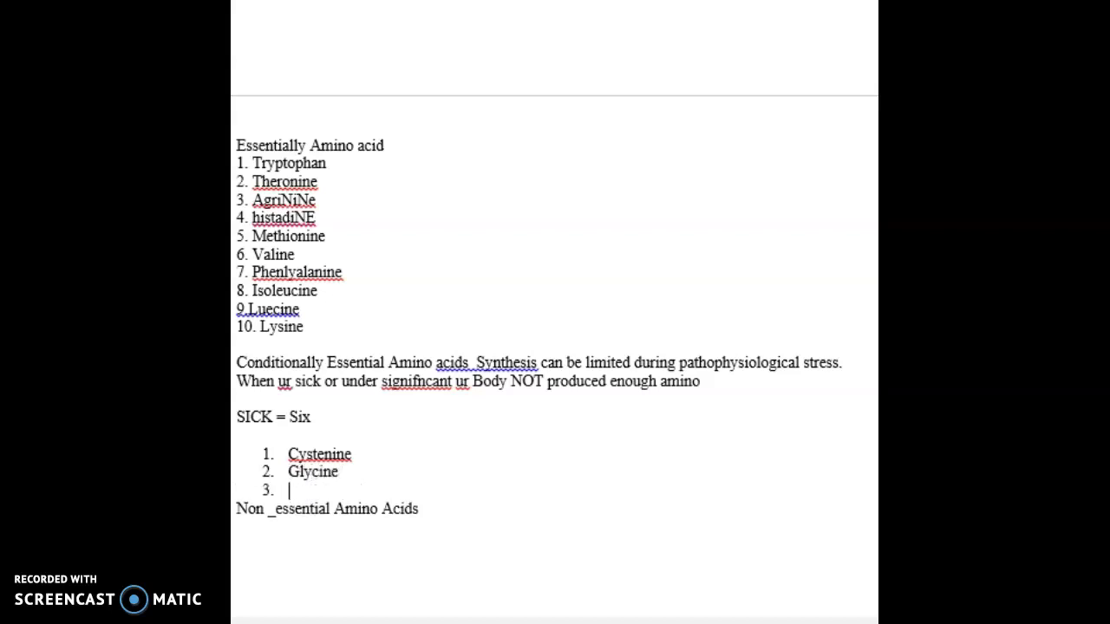
pyautogui.write('Proliene')
pyautogui.press('Return')
pyautogui.write('A')
pyautogui.press('BackSpace')
pyautogui.write('S')
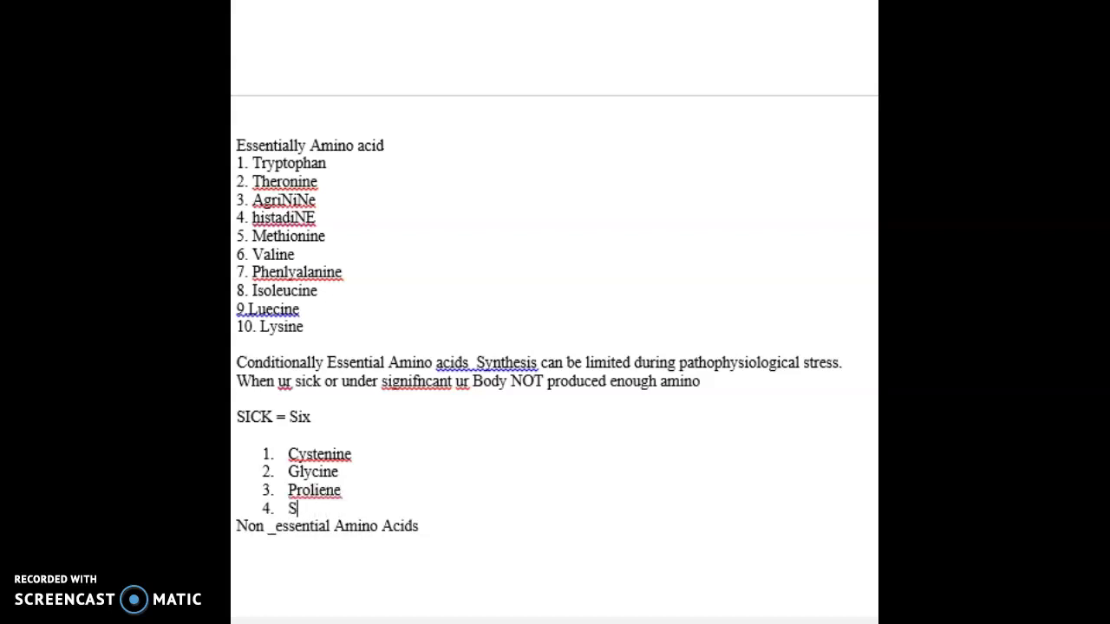
pyautogui.write('eruiel')
pyautogui.press('BackSpace')
pyautogui.press('BackSpace')
pyautogui.press('BackSpace')
pyautogui.press('BackSpace')
pyautogui.press('BackSpace')
pyautogui.write('riene')
pyautogui.press('Return')
pyautogui.write('Ornithine')
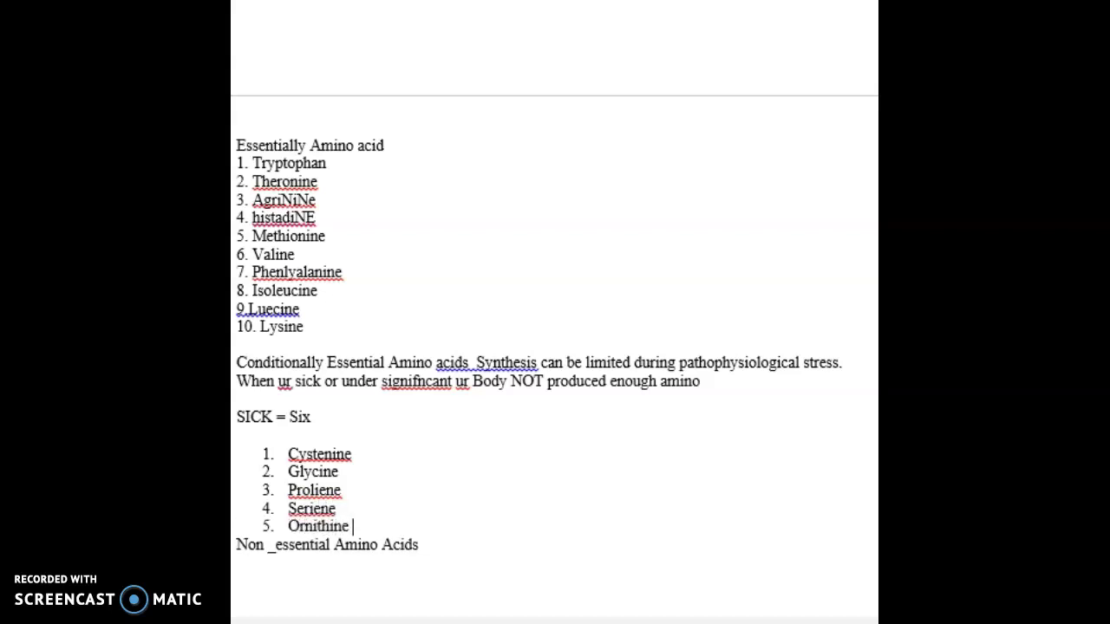
pyautogui.press('Return')
pyautogui.write('TYro')
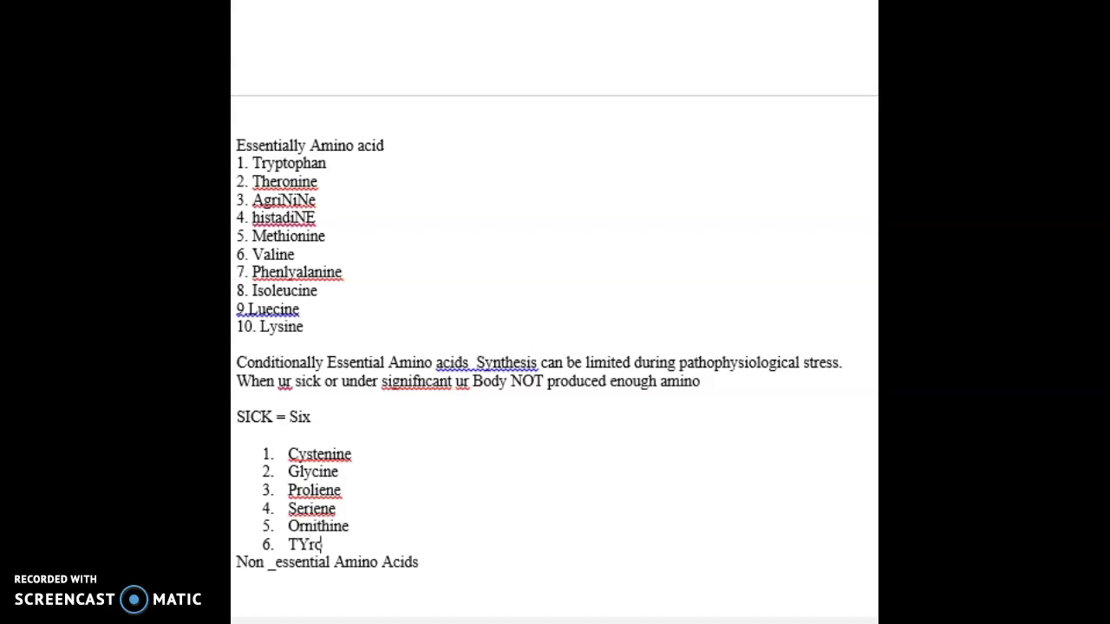
pyautogui.write('sine')
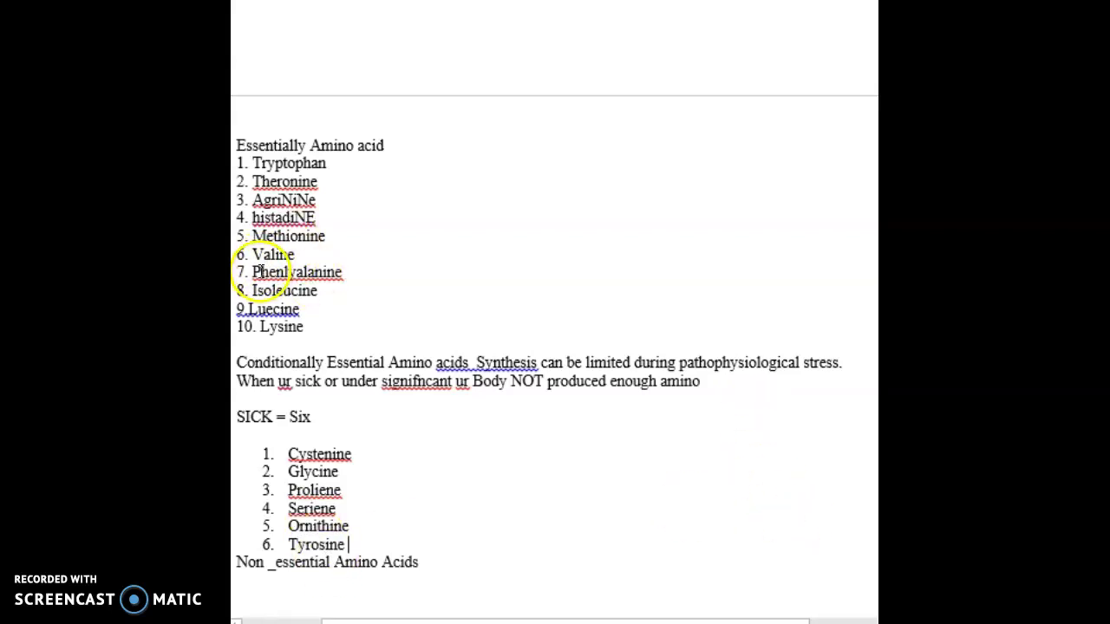
# - Review Phenlyalanine, Ornithine and the Cystenine–Seriene items by selecting them
pyautogui.moveTo(252, 272); pyautogui.dragTo(351, 269)
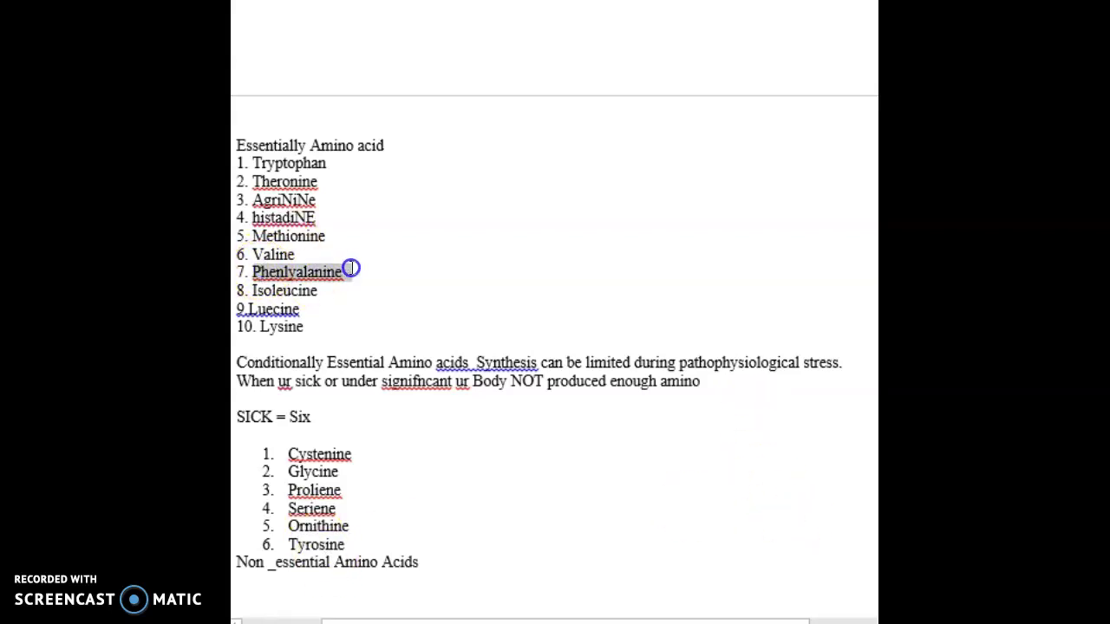
pyautogui.click(311, 548)
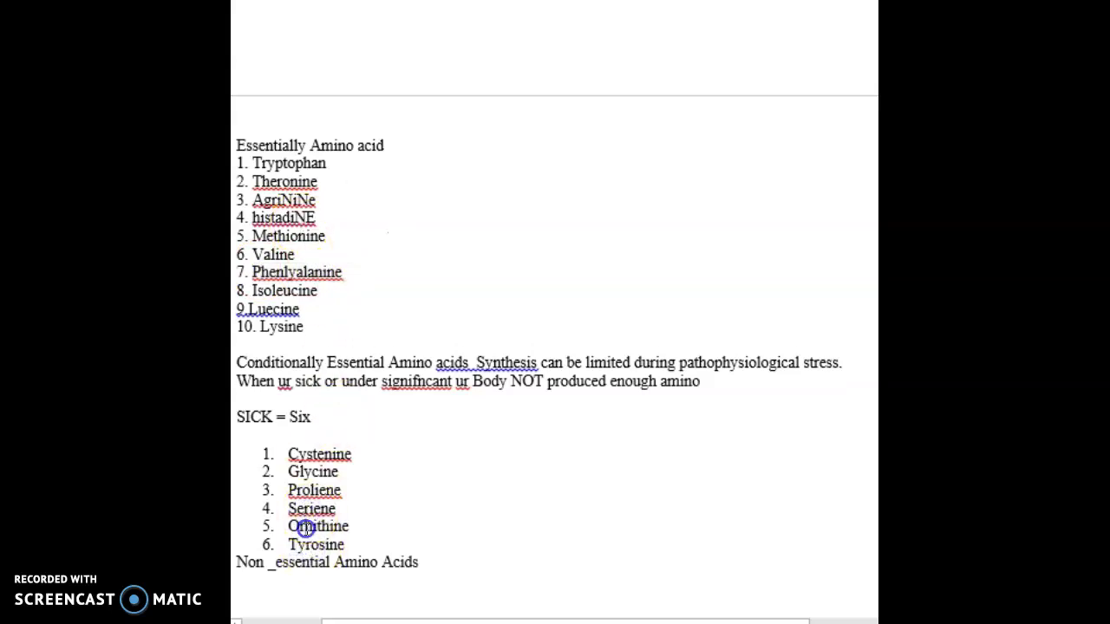
pyautogui.doubleClick(303, 528)
pyautogui.click(287, 508)
pyautogui.moveTo(339, 509); pyautogui.dragTo(297, 442)
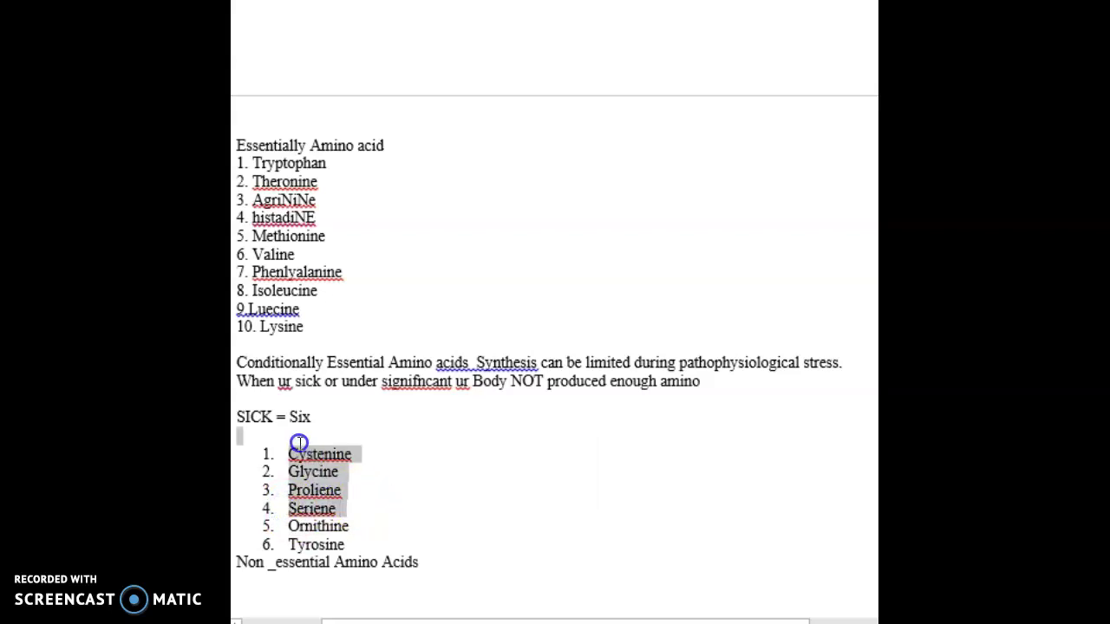
pyautogui.click(295, 472)
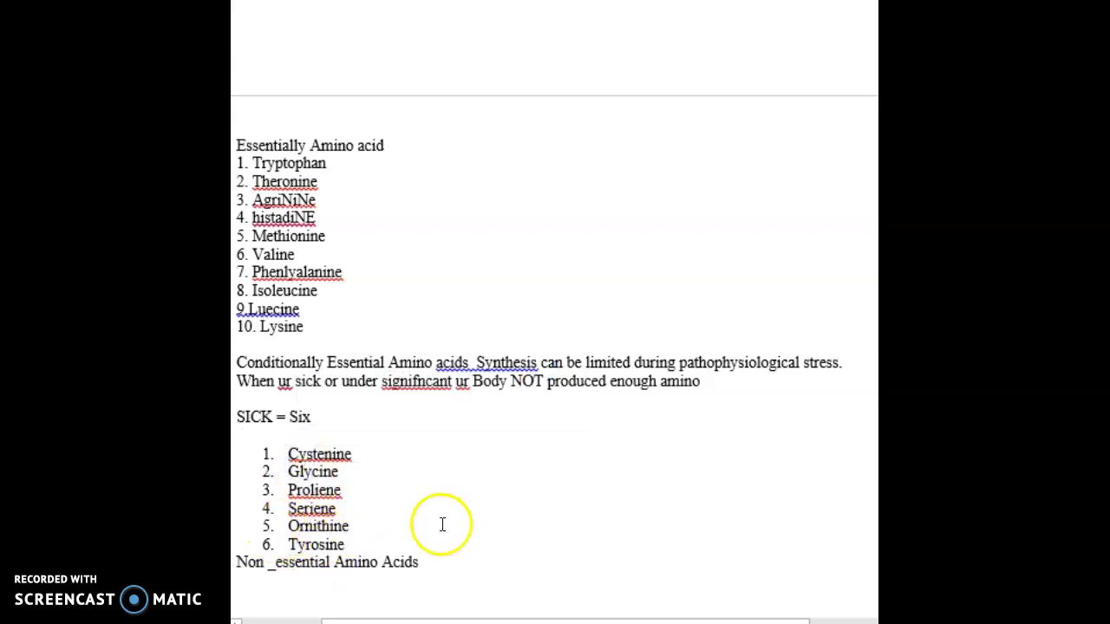
pyautogui.doubleClick(322, 273)
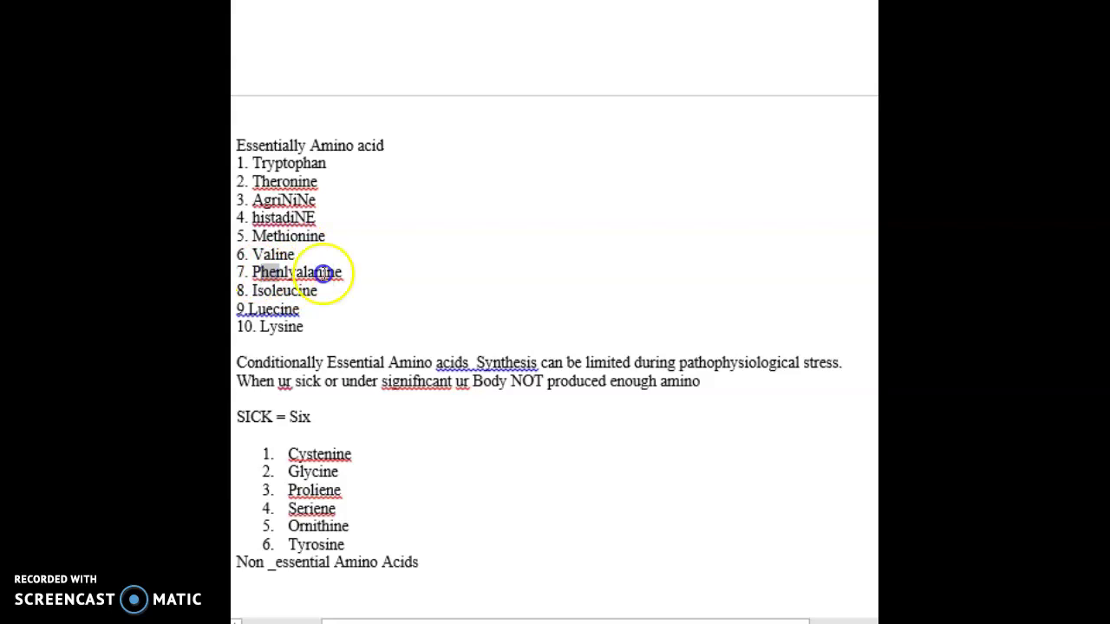
pyautogui.click(414, 587)
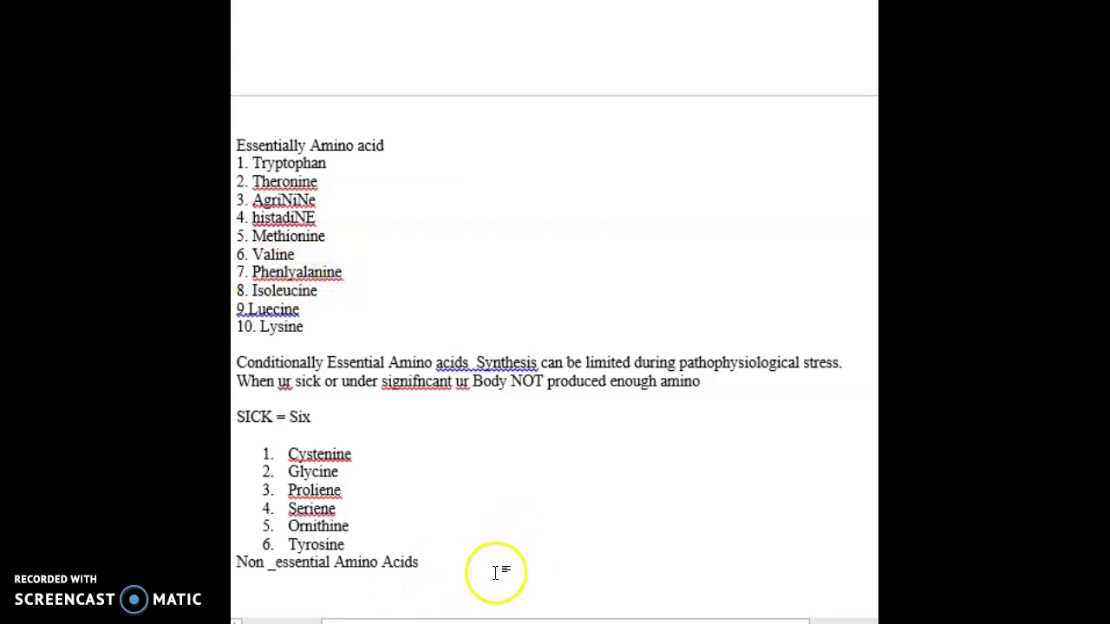
# - Type Alanine, Asparganine, Asparate, Glumate and Seriee as numbered list items one to five
pyautogui.write('1.')
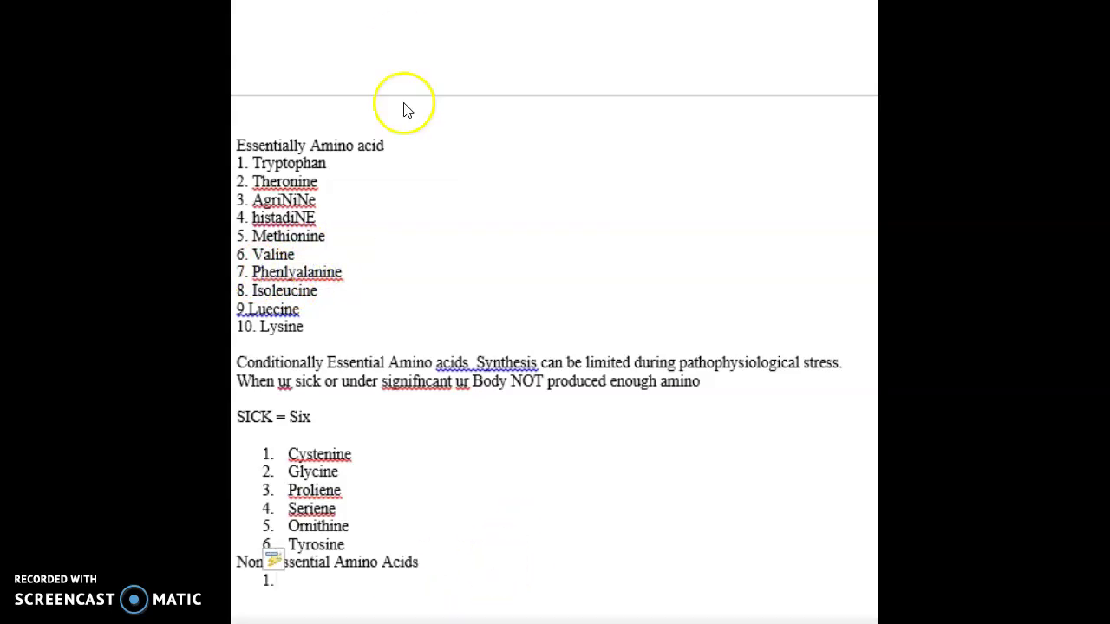
pyautogui.write(' Alanine')
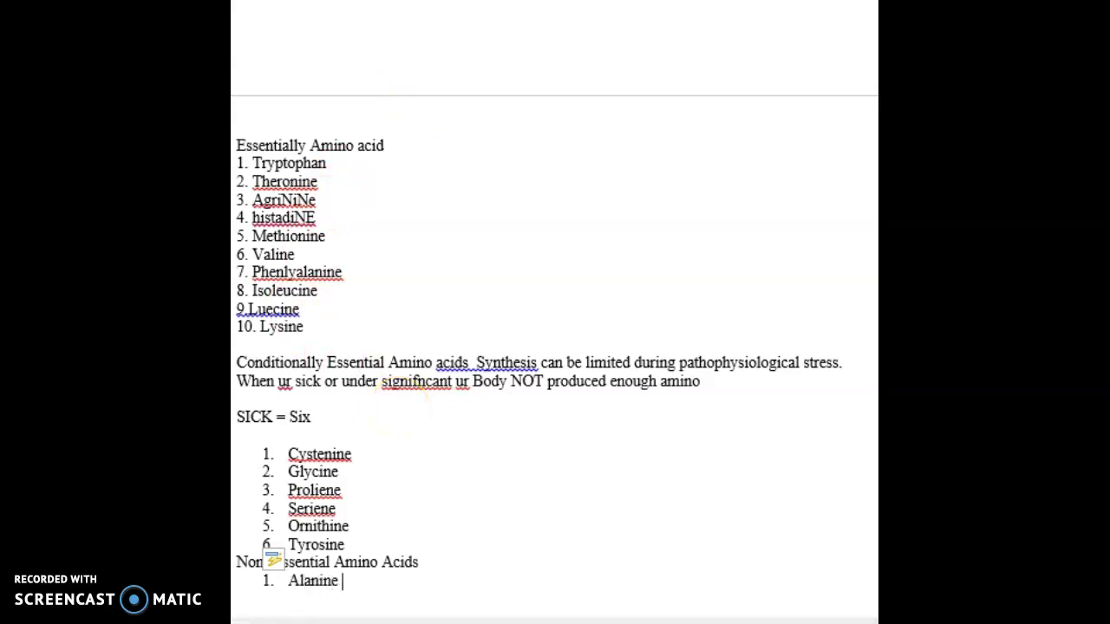
pyautogui.press('Return')
pyautogui.write('2')
pyautogui.press('BackSpace')
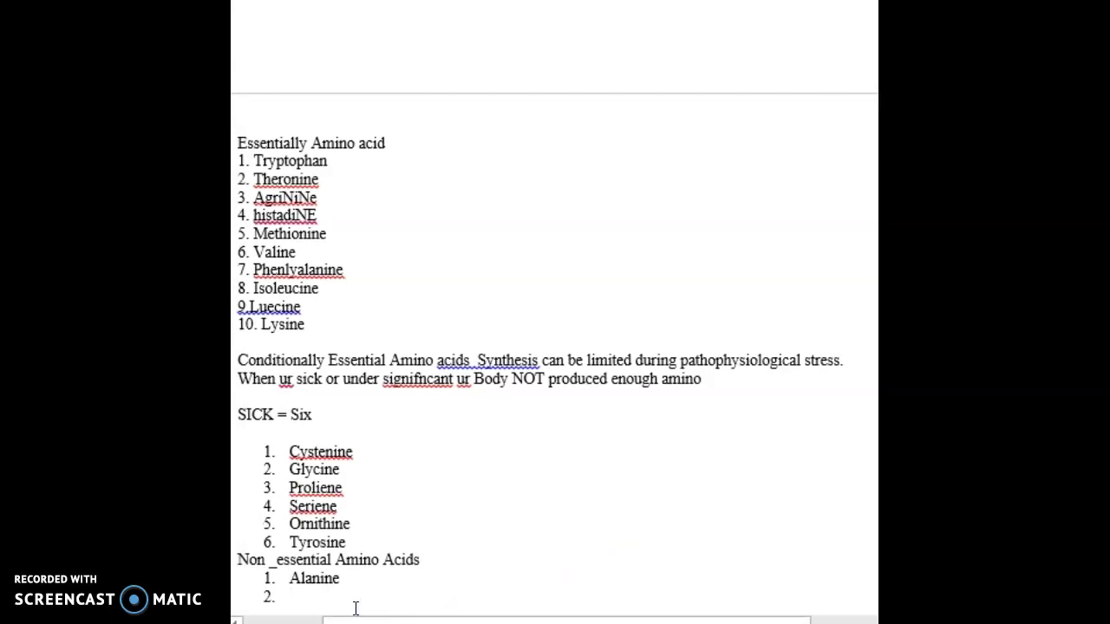
pyautogui.write('As')
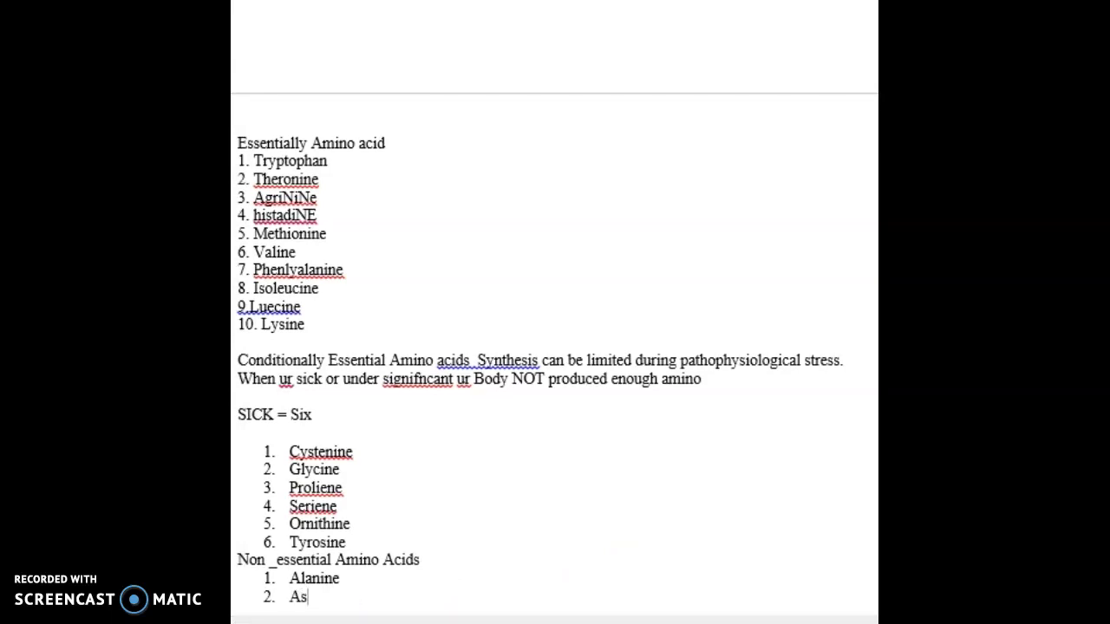
pyautogui.write('parganine')
pyautogui.press('Return')
pyautogui.write('Aspar')
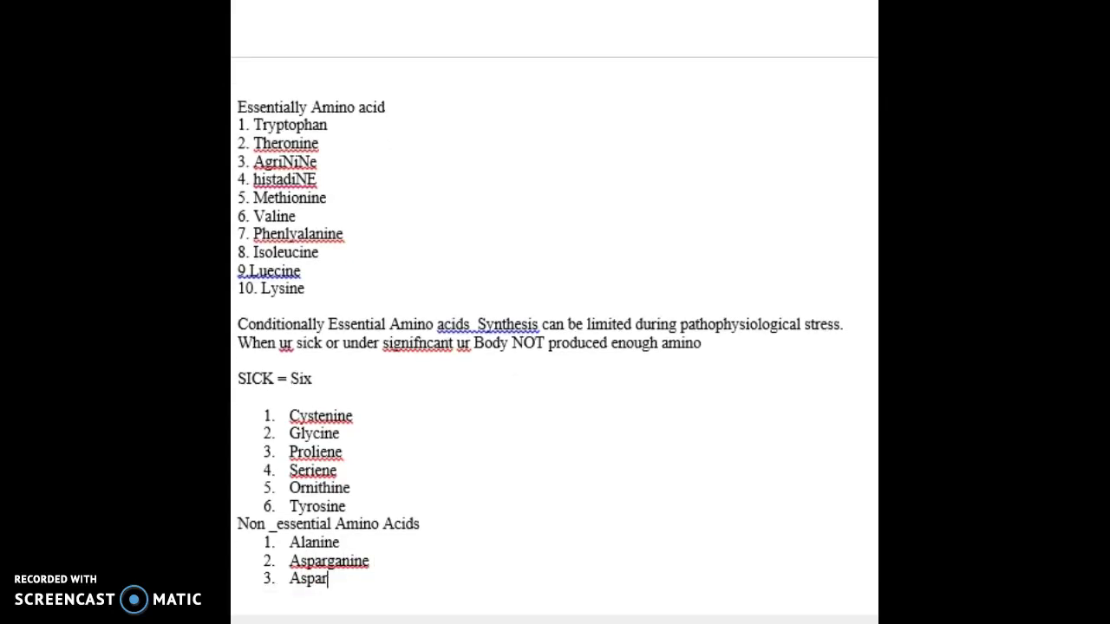
pyautogui.write('ate')
pyautogui.press('Return')
pyautogui.write('F')
pyautogui.press('BackSpace')
pyautogui.write('Glumate')
pyautogui.press('Return')
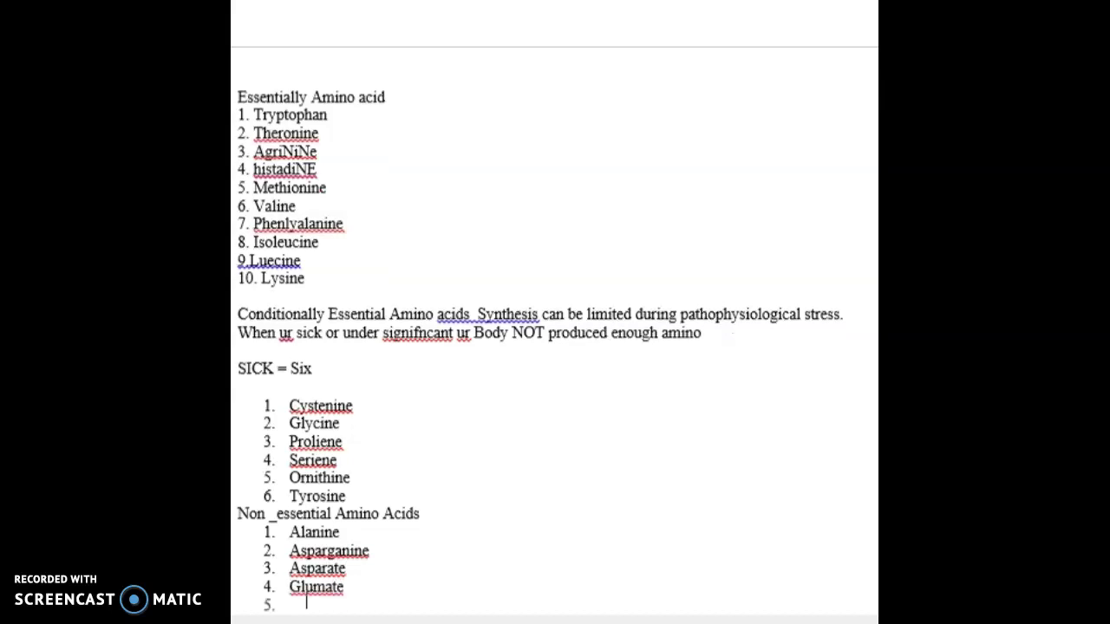
pyautogui.write('Serien')
pyautogui.press('BackSpace')
pyautogui.write('e')
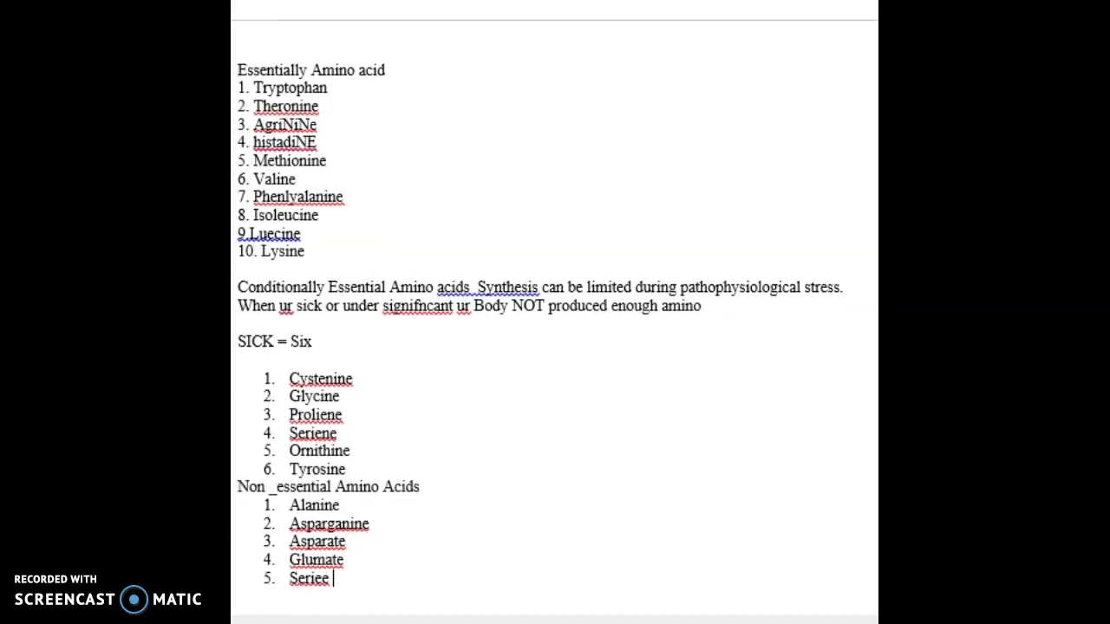